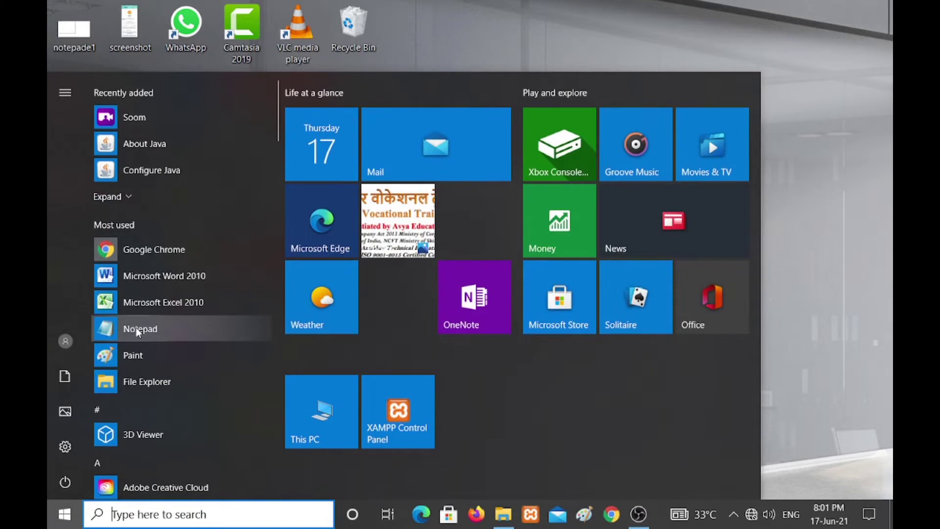
Open Notepad in a maximized window and enter "title bar" and "menu bar" on separate lines.
left_click(131, 328)
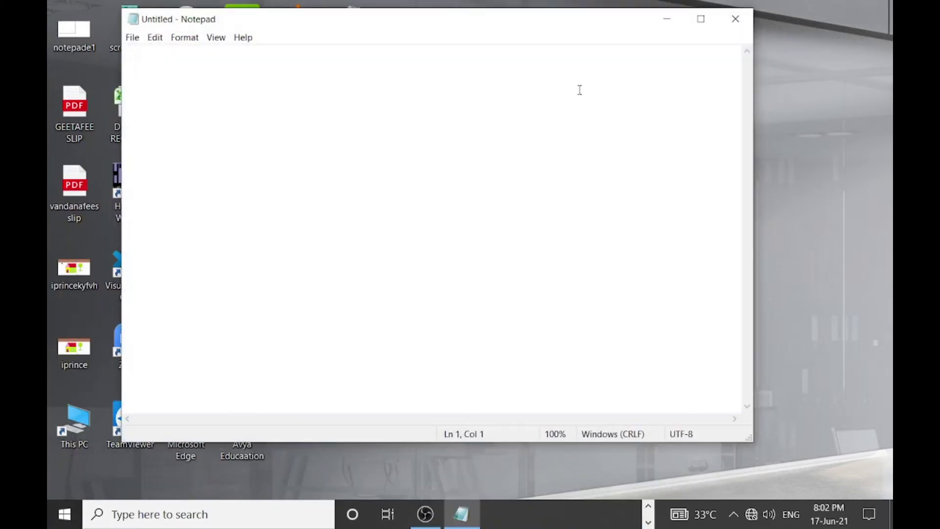
left_click(705, 20)
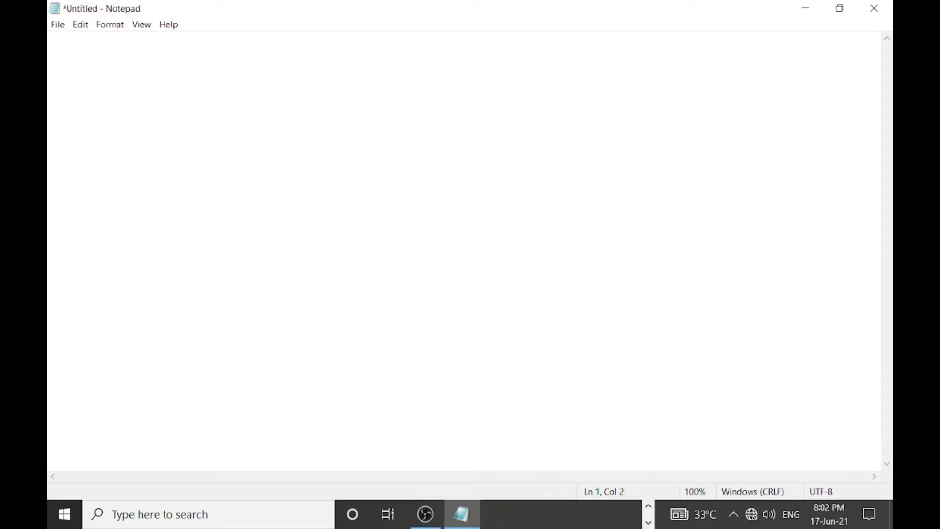
type("title bar")
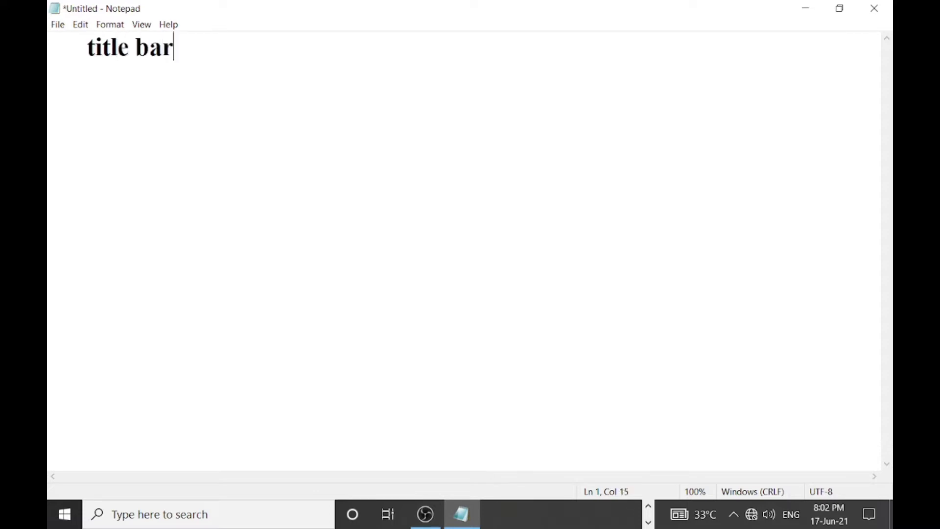
key("Return")
type("m")
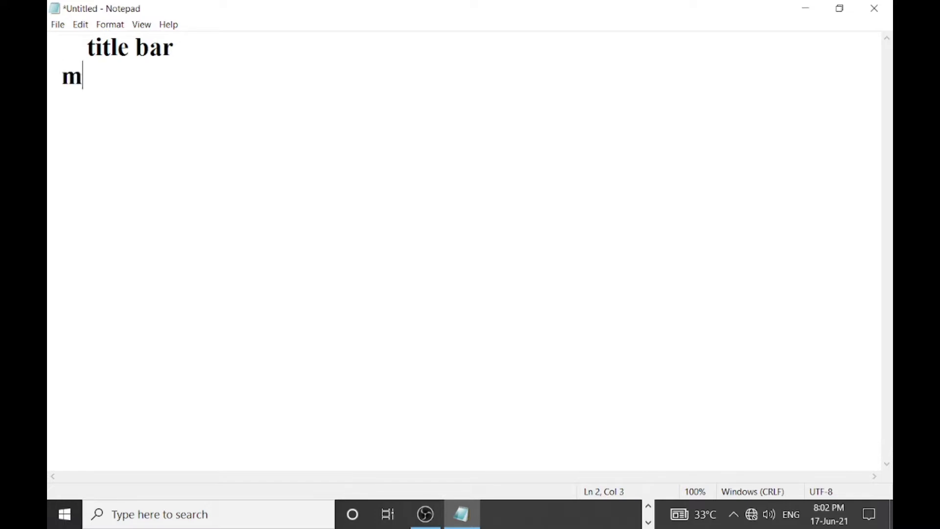
type("enu bar")
key("Return")
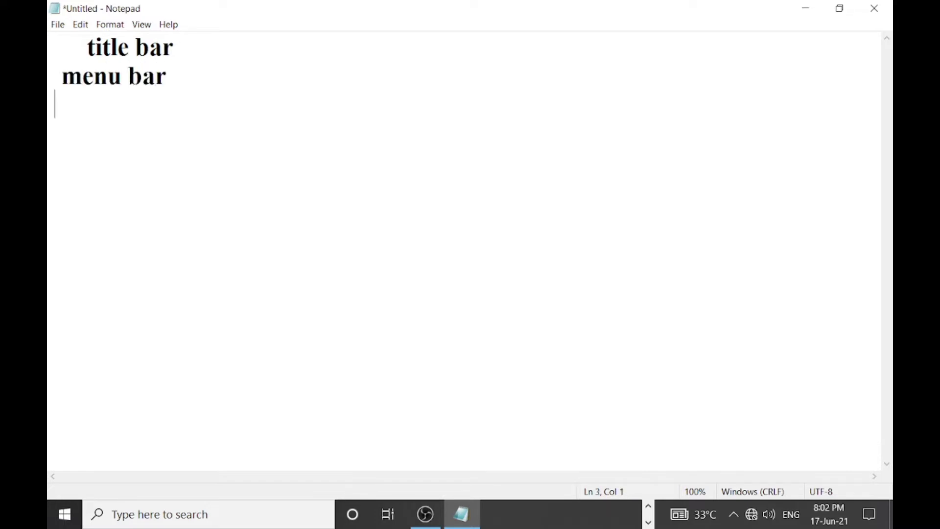
Add "control button" as the third line of the list.
type("con")
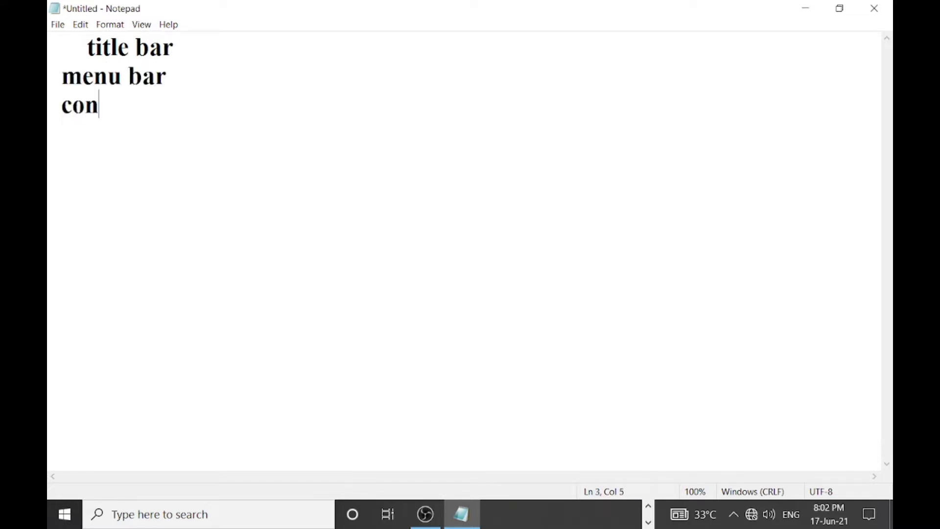
type("trol")
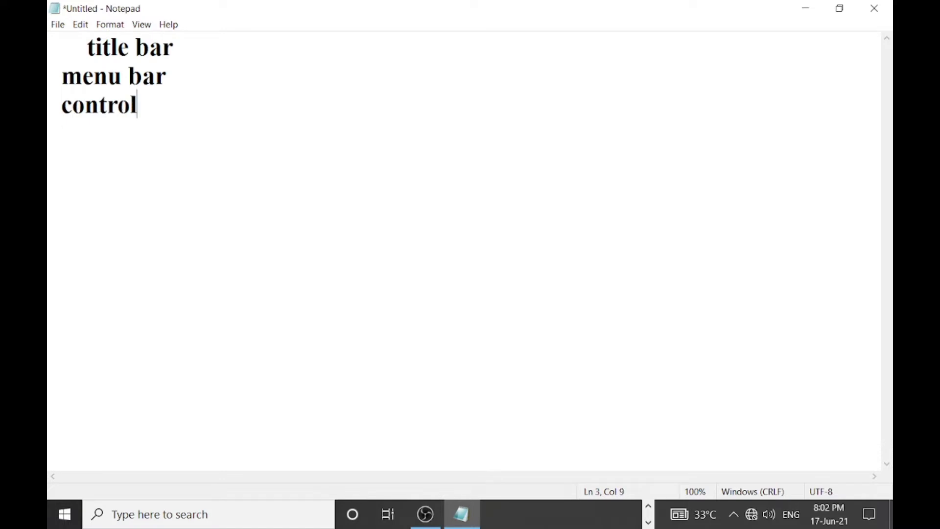
type(" bi")
key("BackSpace")
type("u")
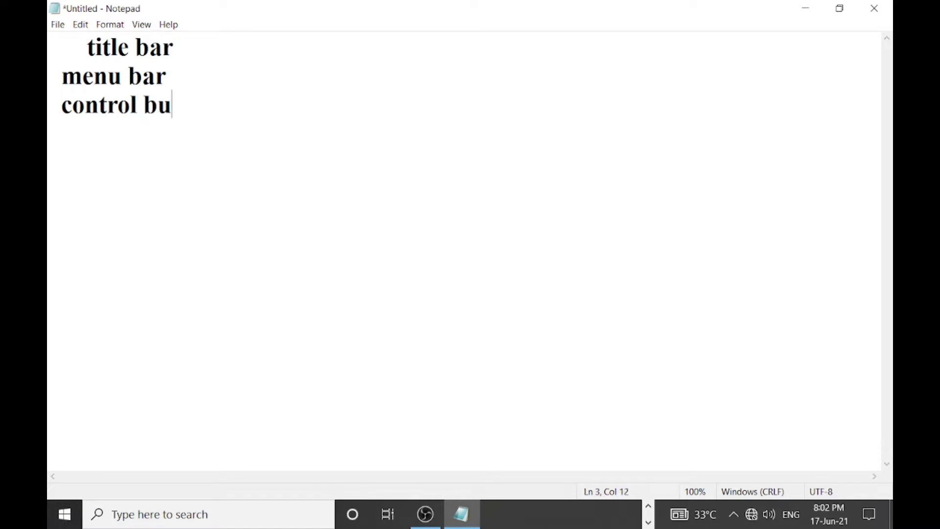
type("tton")
key("Return")
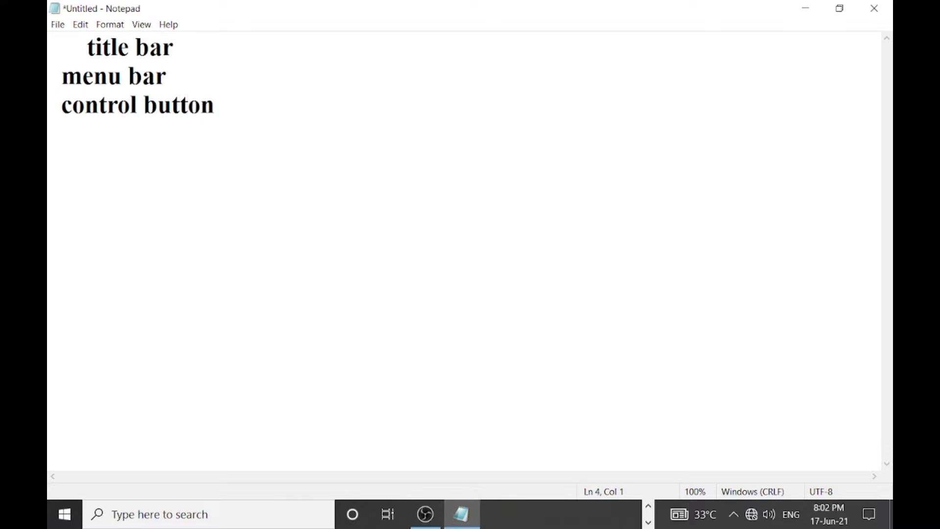
Add "scroll bar" and "status bar" as the fourth and fifth lines of the list.
type("scrol")
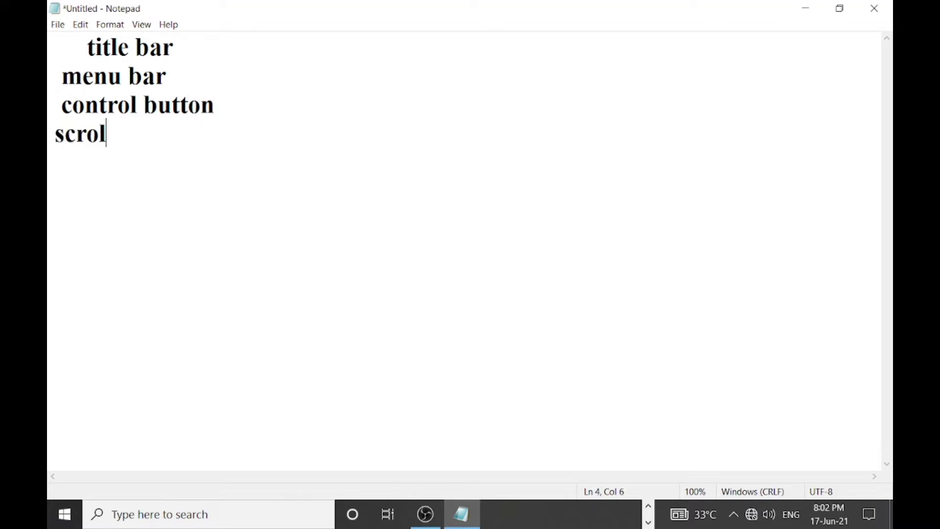
type("l bar")
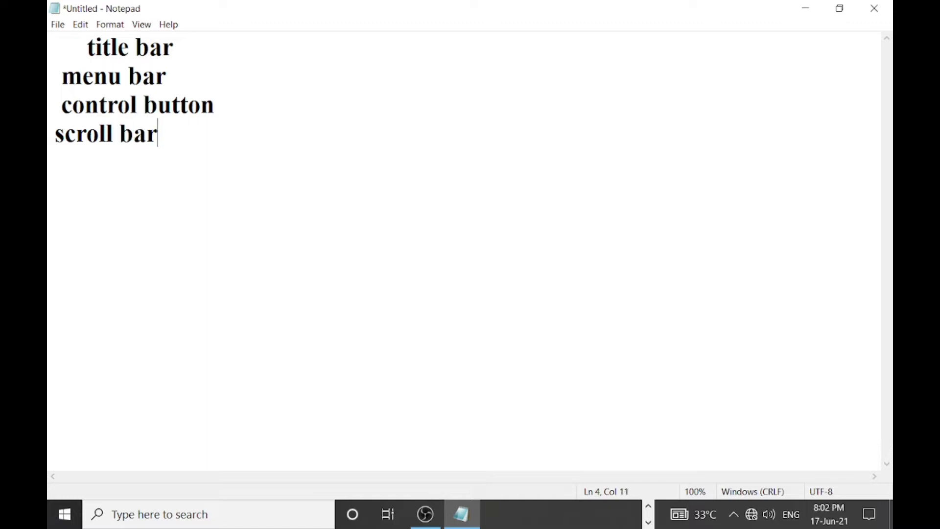
key("Return")
type("status ba")
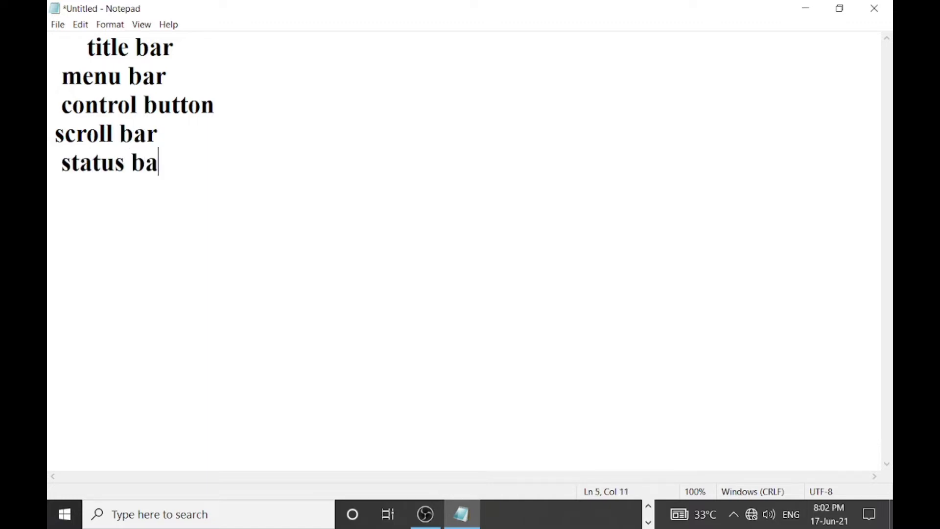
type("r")
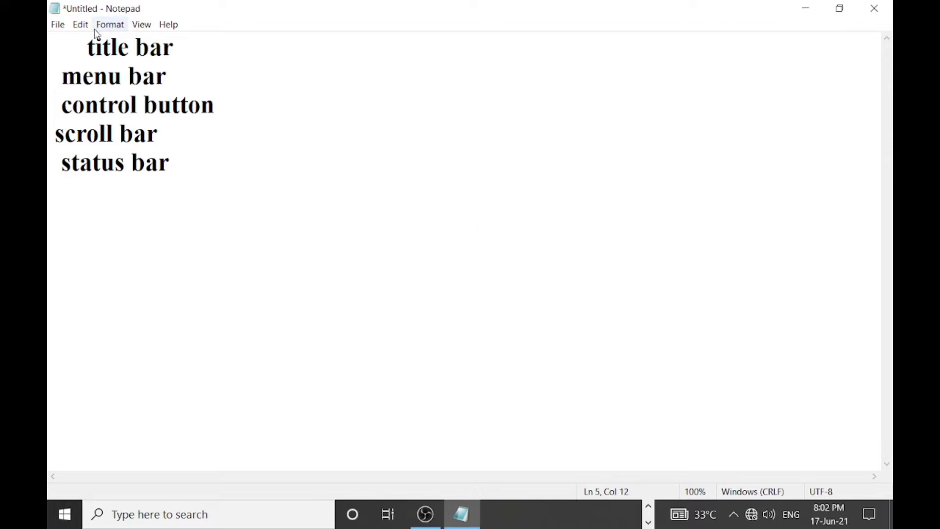
Highlight the whole five-line list, followed by only the "title bar" line.
left_click_drag(87, 45, 200, 163)
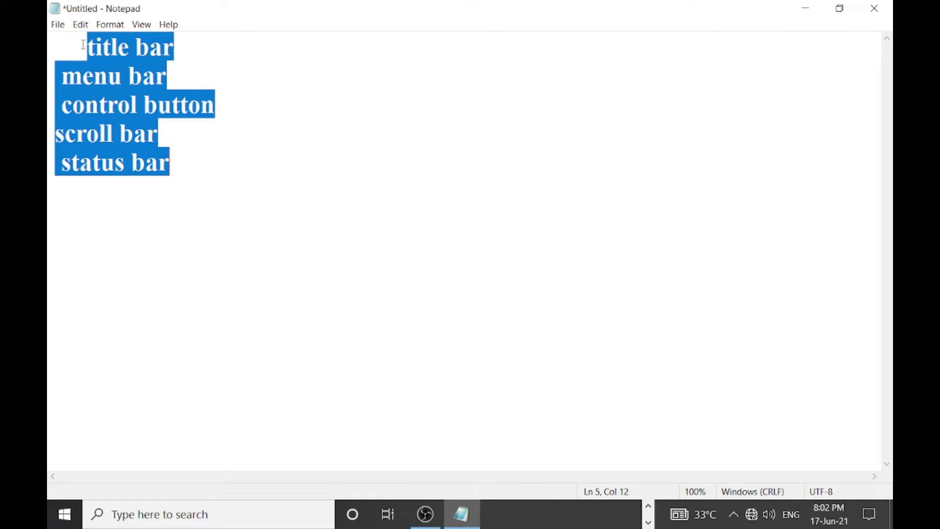
left_click_drag(82, 46, 225, 164)
left_click(307, 200)
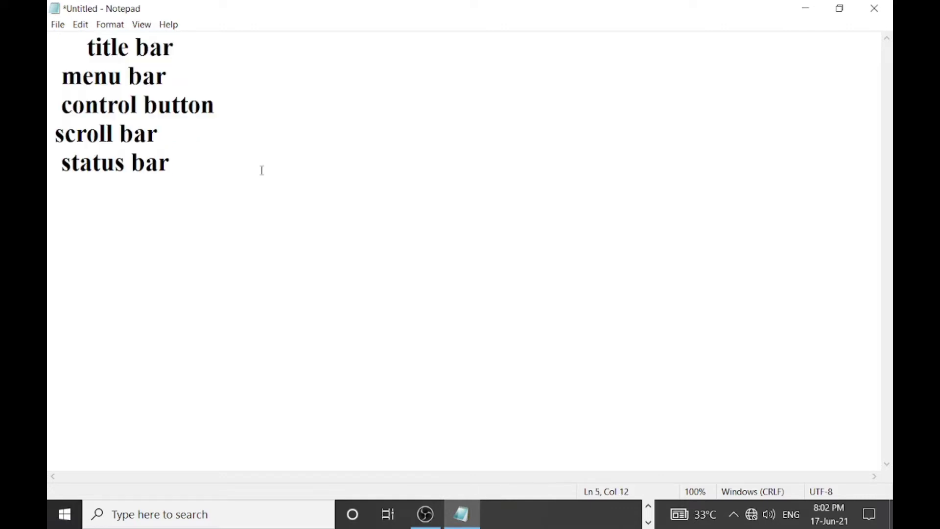
left_click_drag(74, 49, 214, 50)
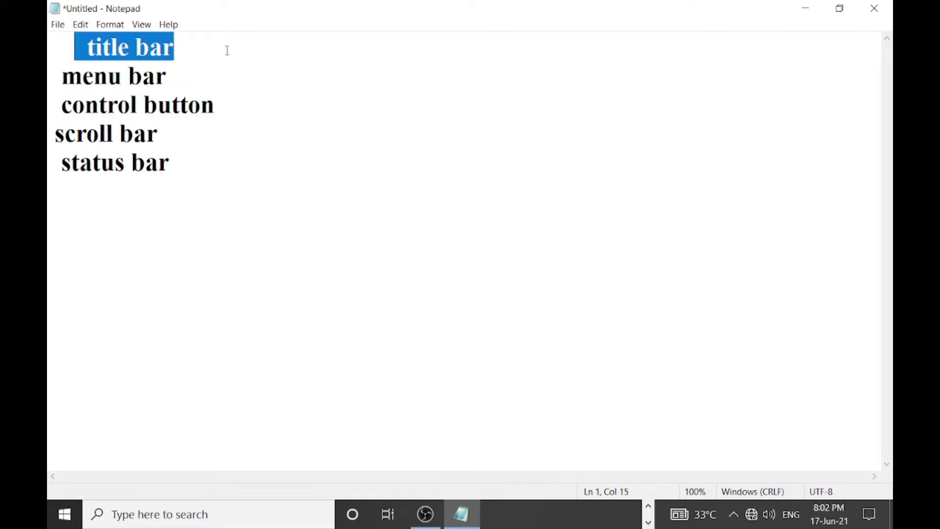
left_click_drag(81, 46, 239, 48)
Highlight the "menu bar" line and look through the commands offered from File to Help.
left_click_drag(54, 76, 199, 80)
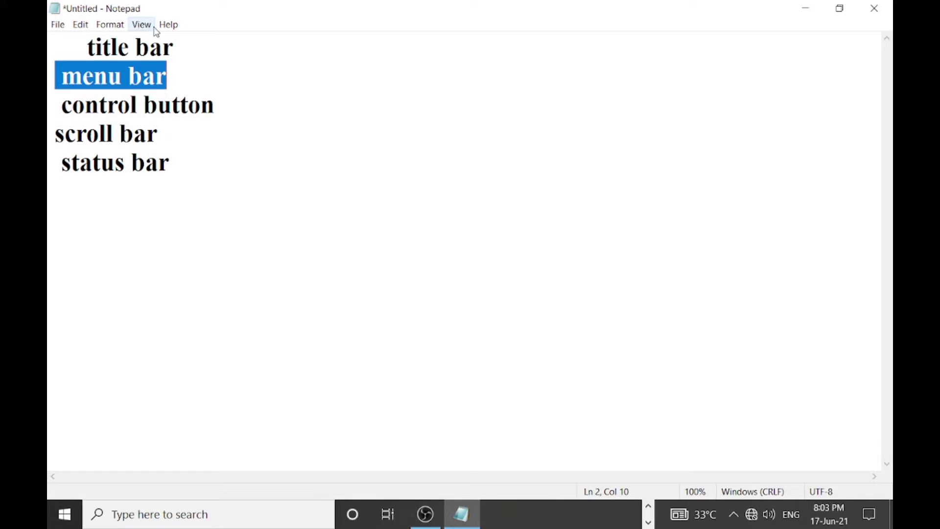
left_click(57, 24)
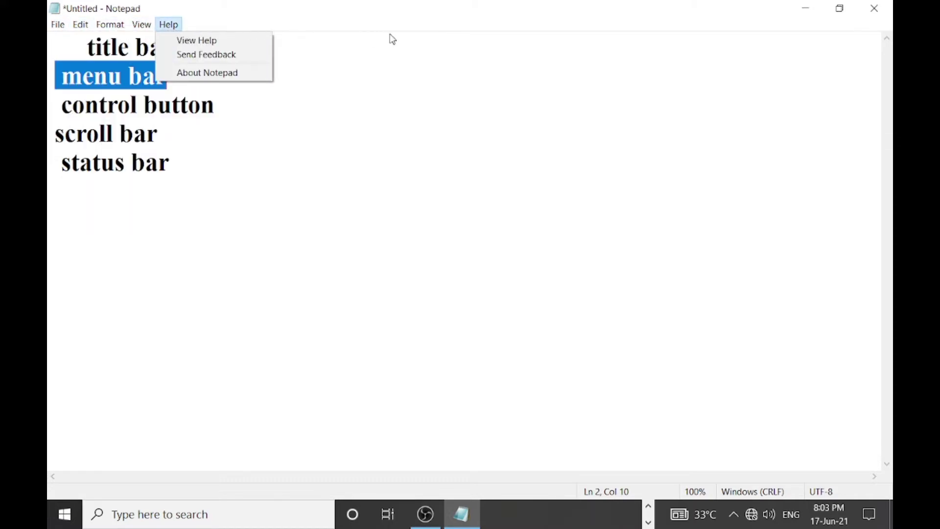
left_click(293, 48)
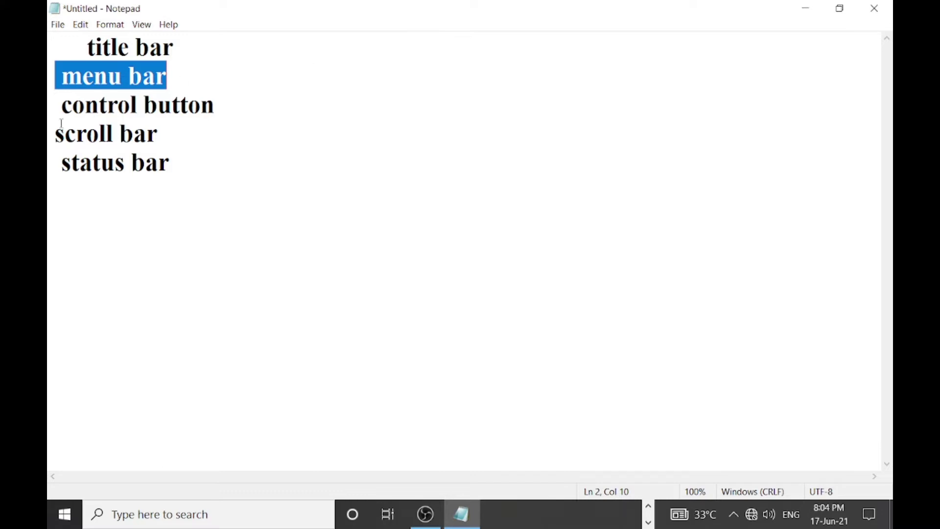
Highlight the "control button" line and append "minimize maximize close" to its end.
left_click_drag(62, 105, 242, 111)
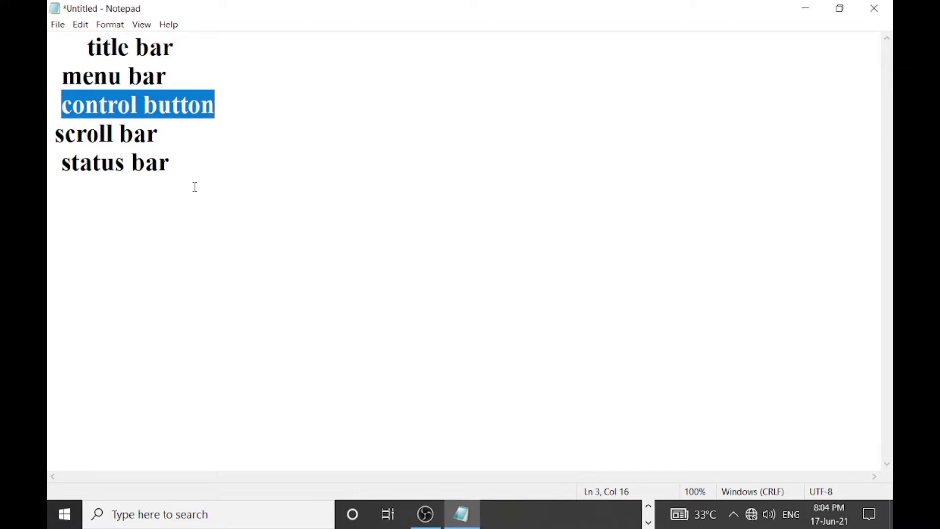
left_click(247, 113)
type("mini")
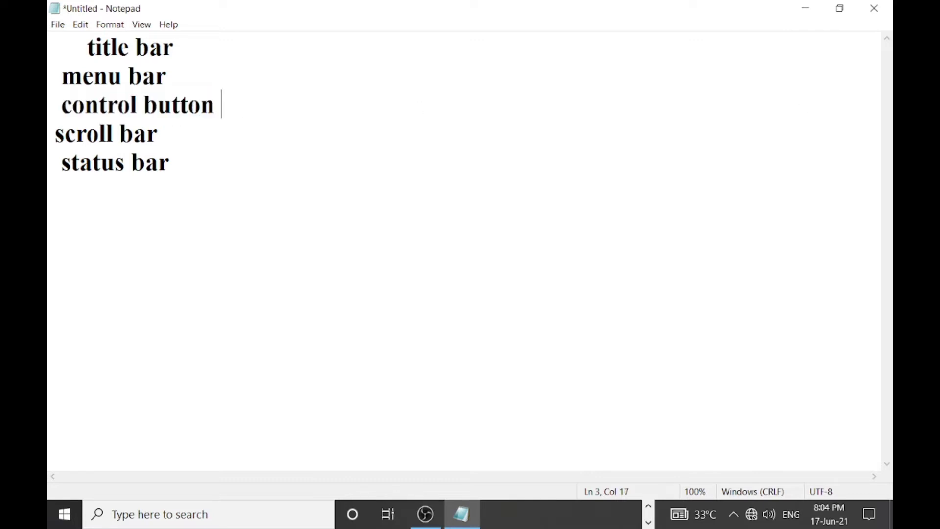
type("mi")
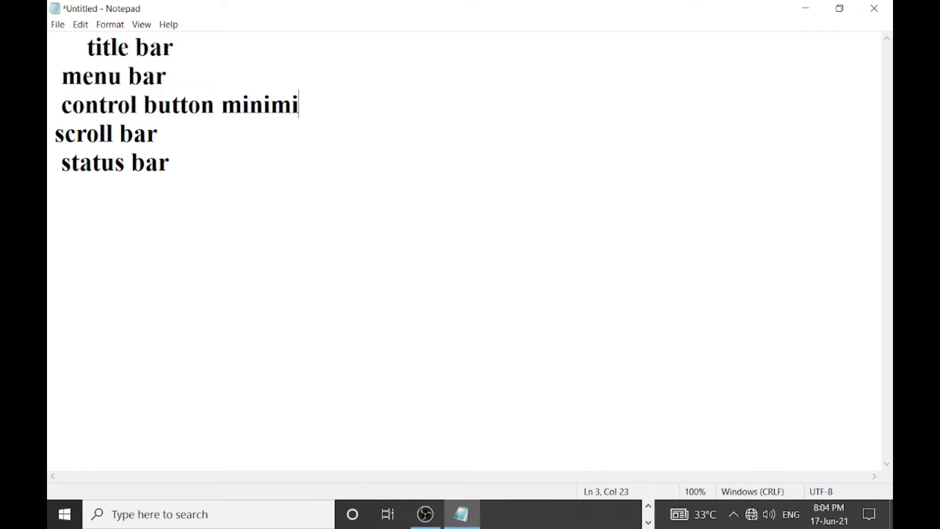
type("ze m")
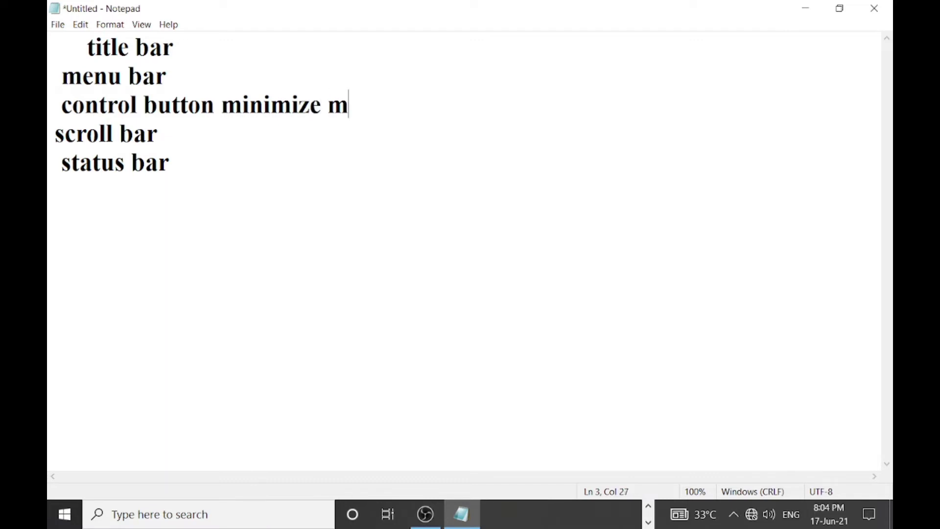
type("aximi")
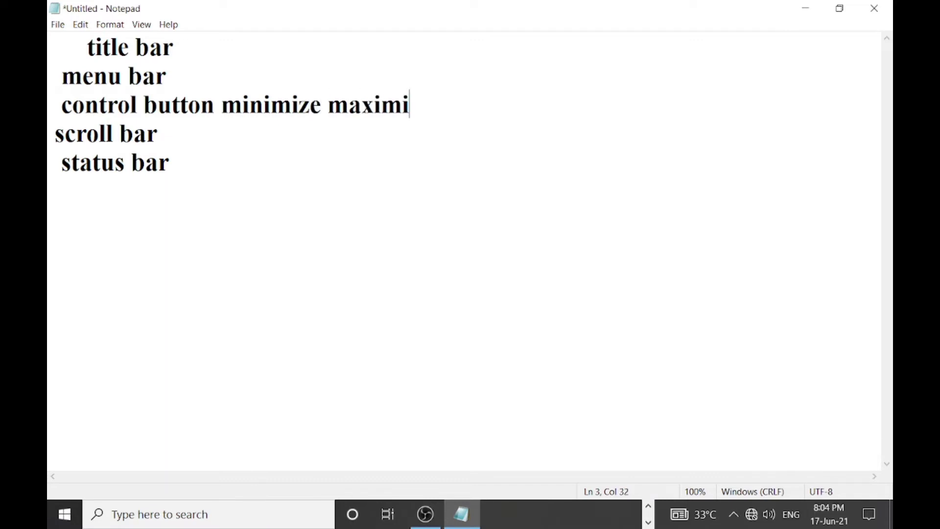
type("ze cl")
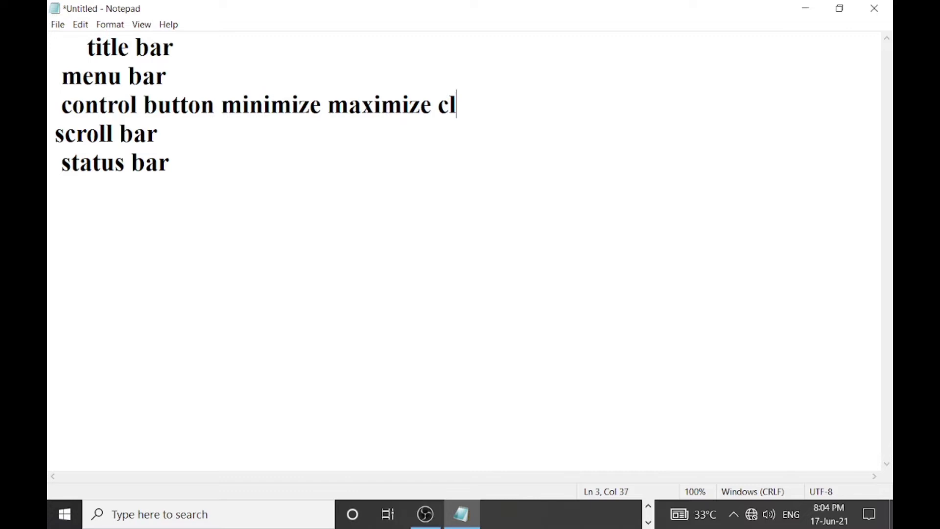
type("ose")
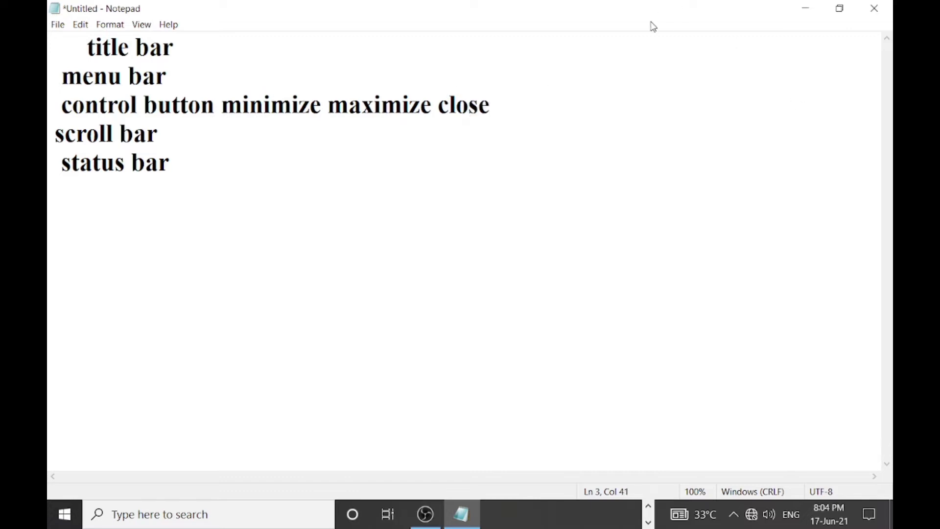
Highlight "minimize maximize close" and demonstrate these window controls by minimizing, reopening, restoring down and maximizing the Notepad window.
left_click_drag(219, 102, 520, 109)
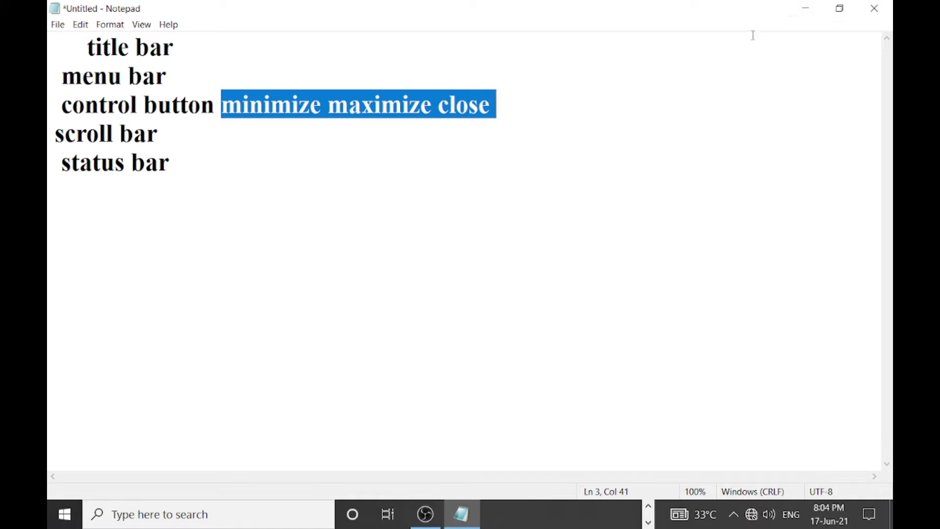
left_click(804, 10)
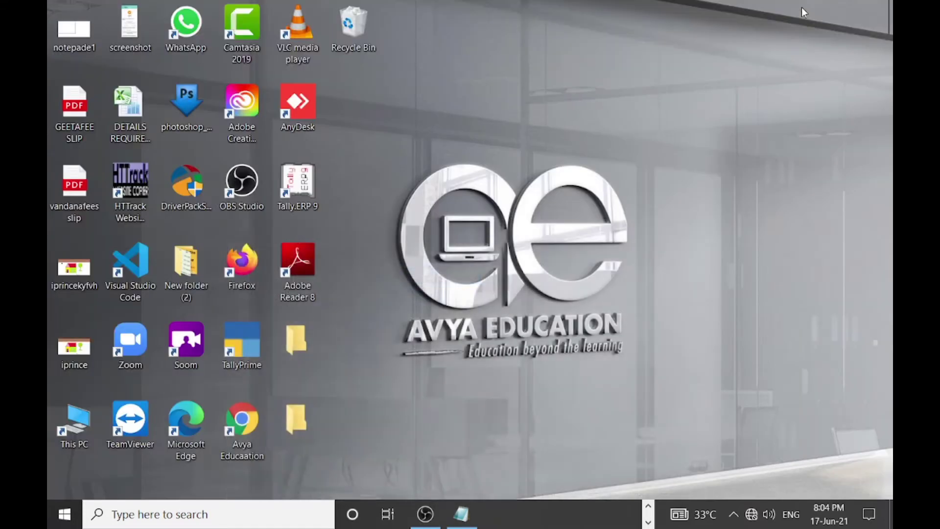
mouse_move(460, 523)
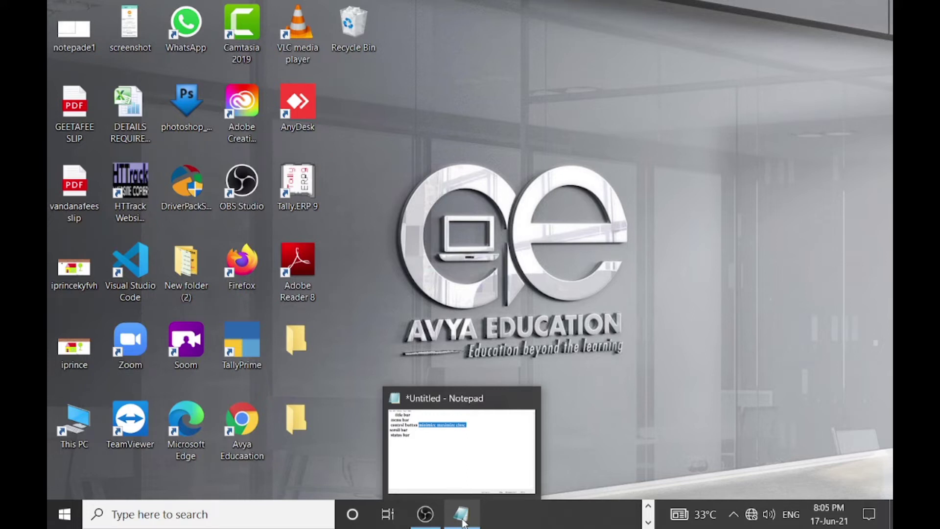
left_click(463, 523)
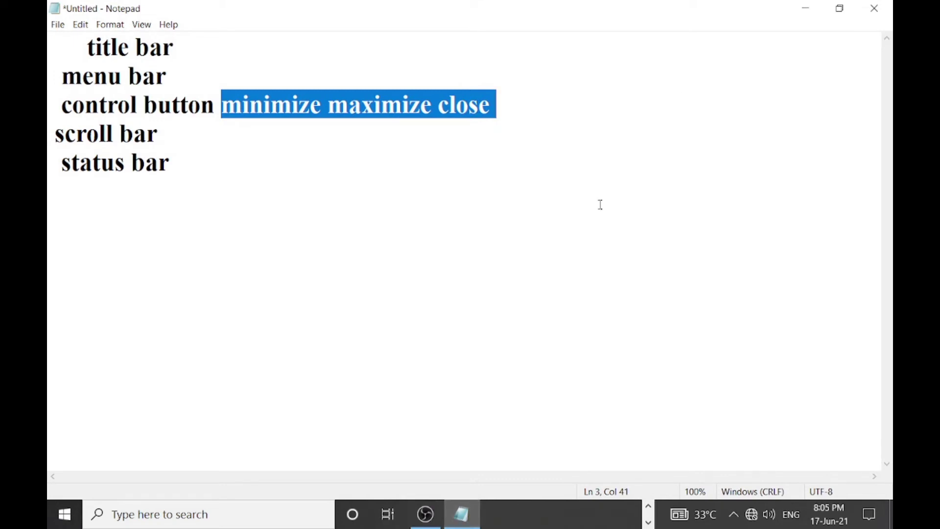
left_click(842, 9)
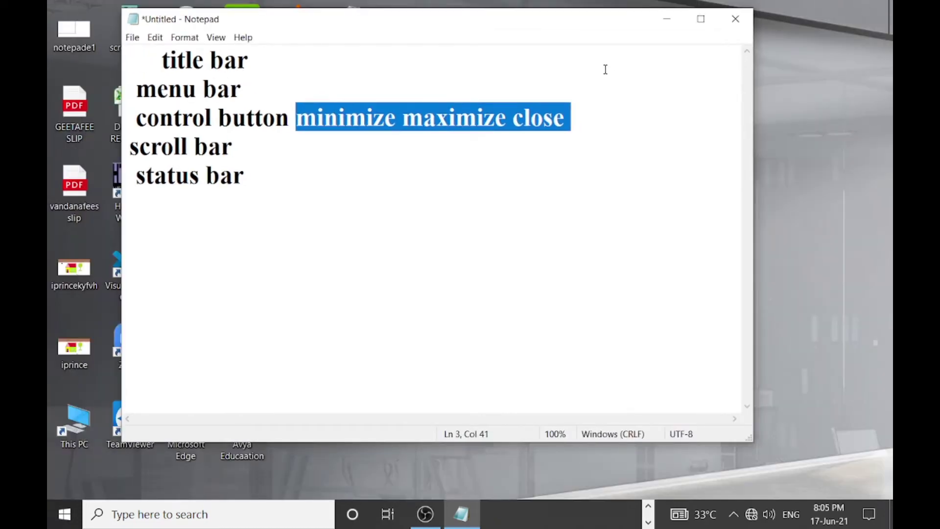
left_click(701, 19)
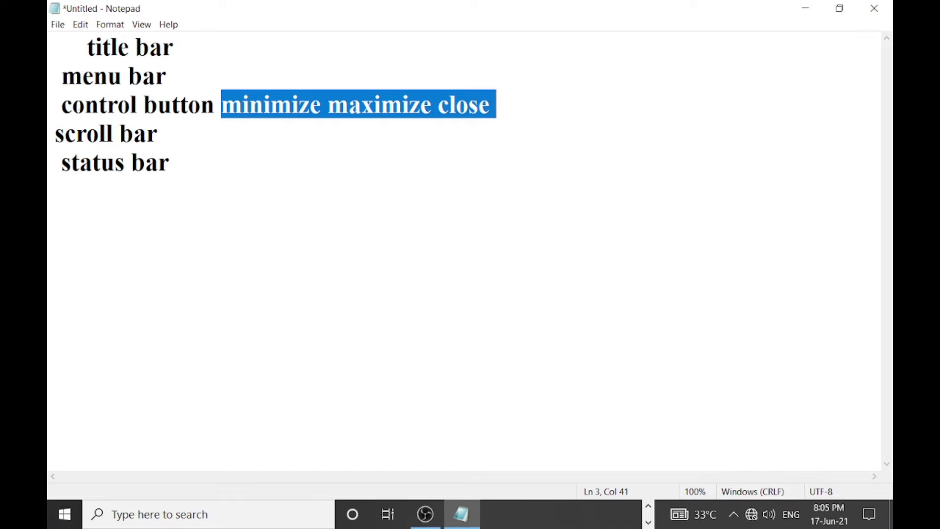
Highlight the "scroll bar" line and the "status bar" line in turn, and clear the selection.
left_click_drag(55, 135, 163, 132)
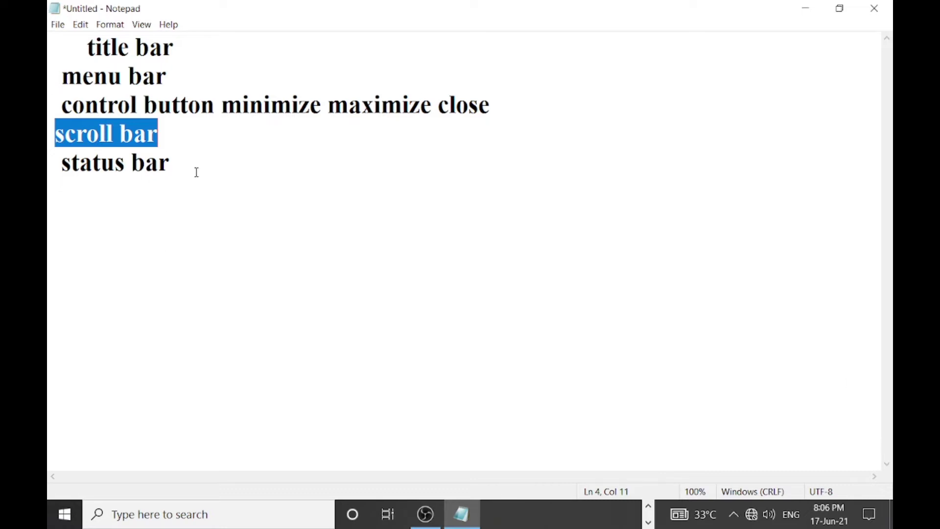
left_click_drag(198, 169, 50, 165)
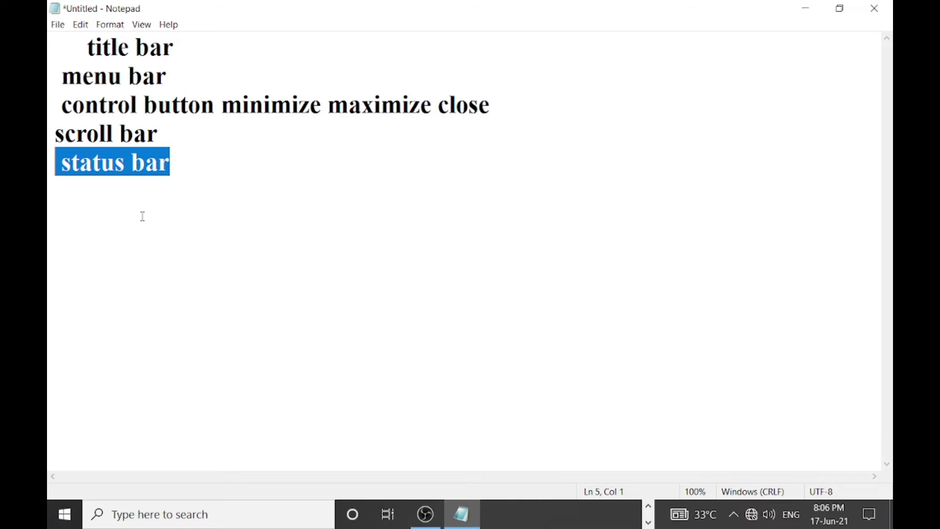
left_click(218, 192)
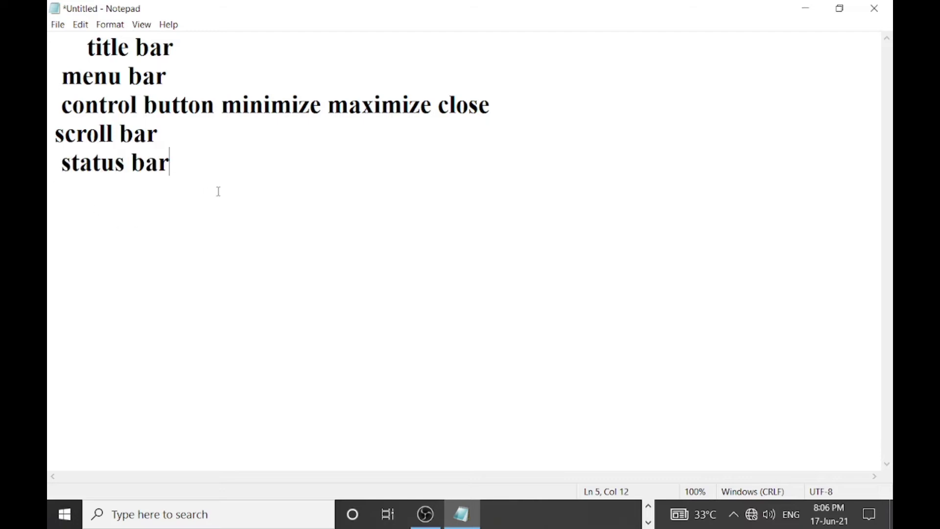
Move the insertion point through the "title bar" line, then onto the "menu bar" and "control button" lines to demonstrate the status bar's line and column indicator.
left_click(189, 48)
left_click(49, 43)
key("Right")
key("Right")
key("Right")
key("Right")
key("Right")
key("Right")
key("Right")
key("Right")
key("Right")
key("Right")
key("Right")
key("Right")
key("Right")
key("Right")
left_click(169, 74)
left_click(189, 103)
Delete the whole list of window parts from the document.
left_click_drag(201, 193, 49, 50)
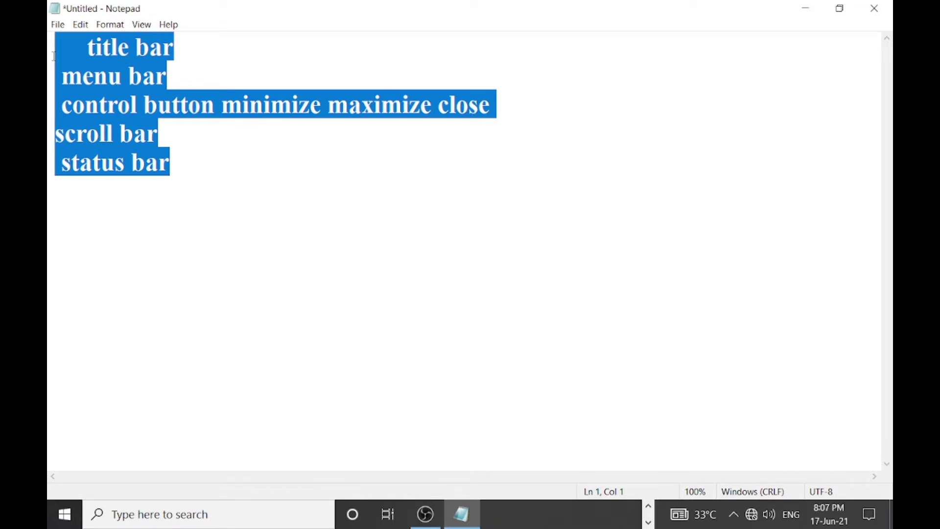
key("Delete")
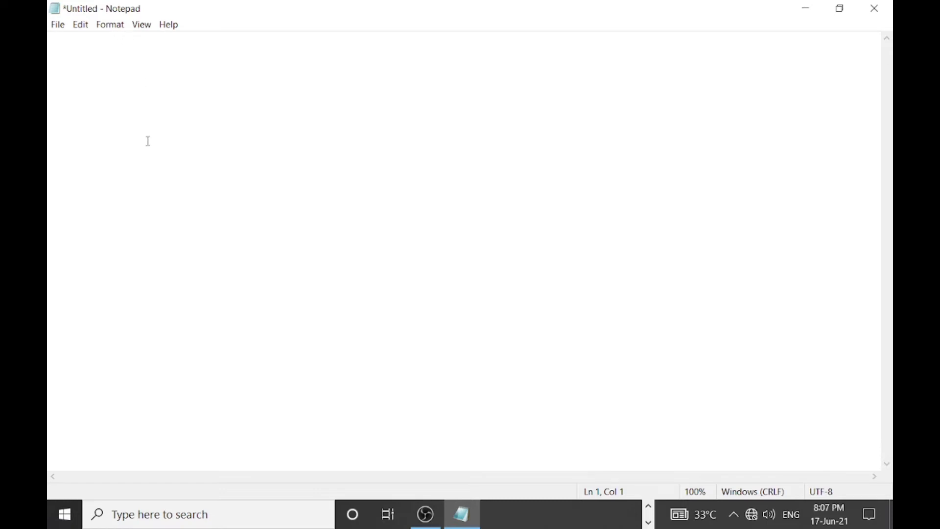
Show the About Notepad information, move its dialog to the middle of the window, and close it.
left_click(172, 27)
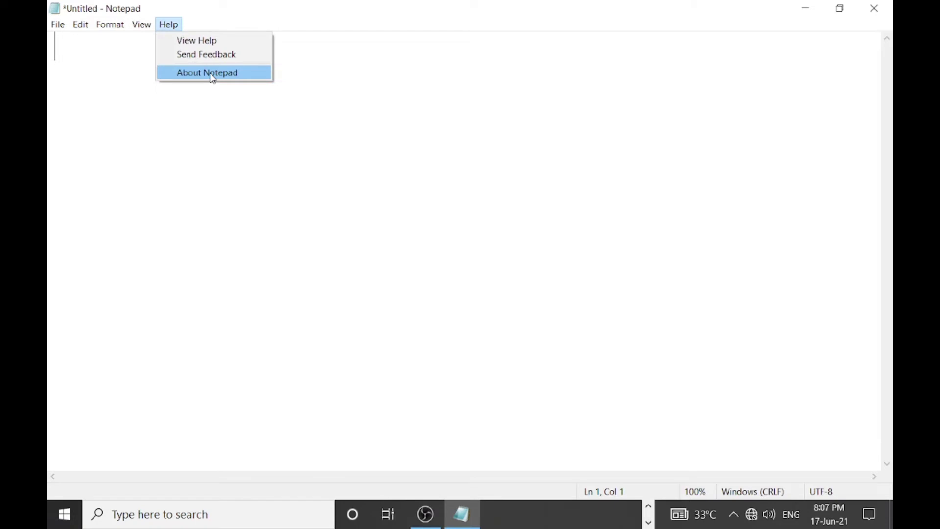
left_click(186, 144)
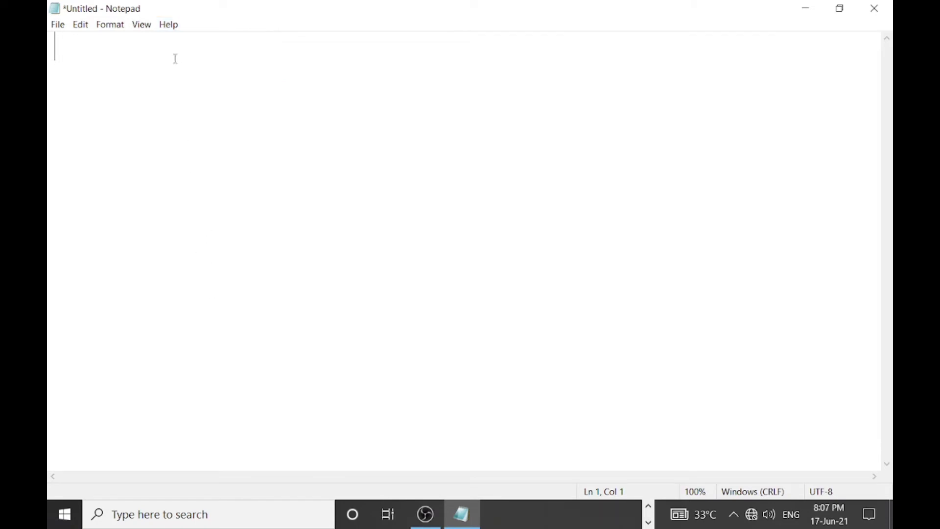
left_click(163, 31)
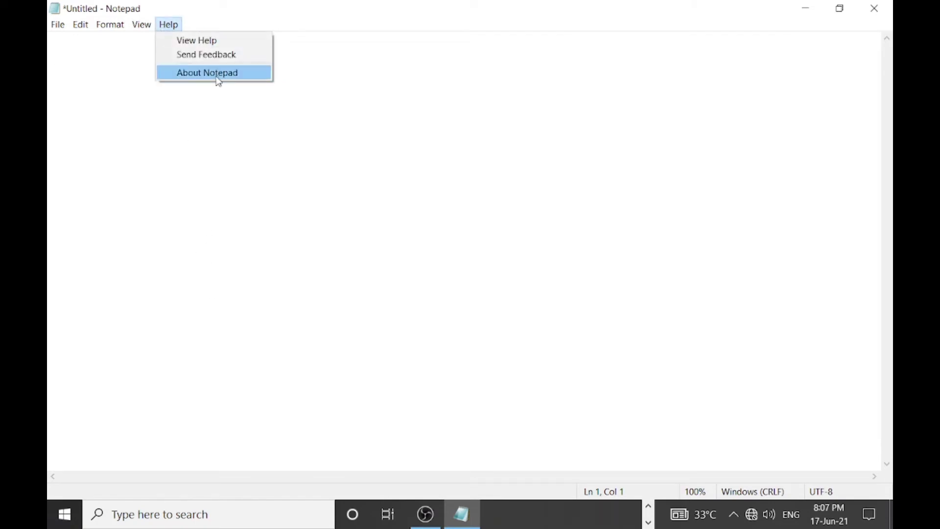
left_click(219, 73)
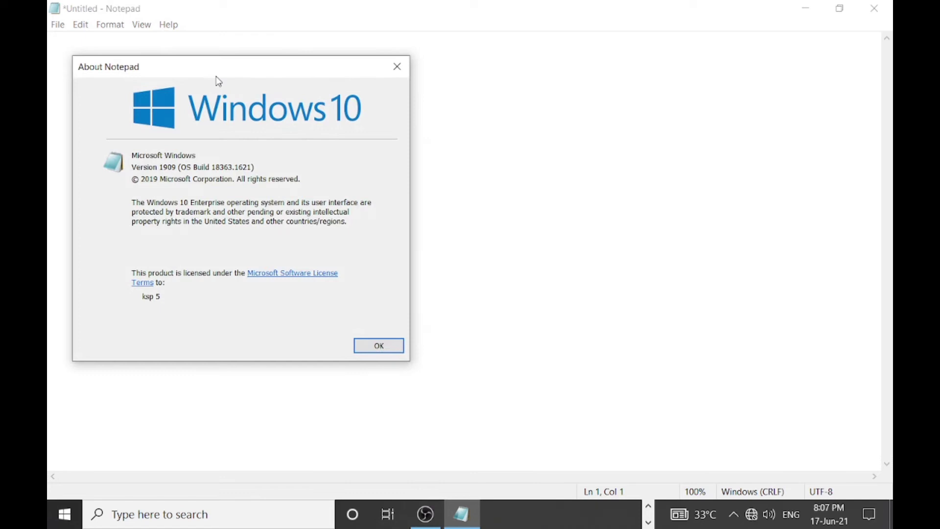
left_click_drag(223, 63, 452, 81)
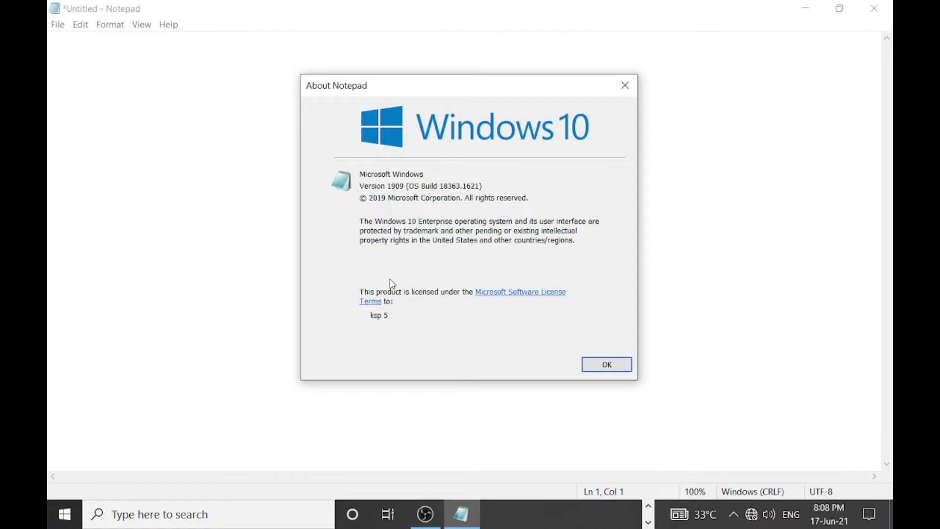
left_click(627, 86)
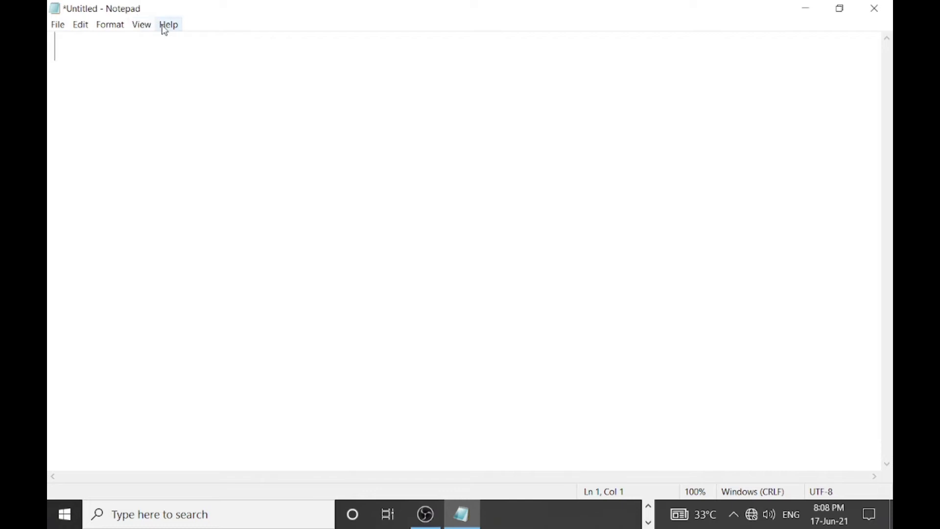
Open Notepad's online help page in the web browser with View Help.
left_click(165, 31)
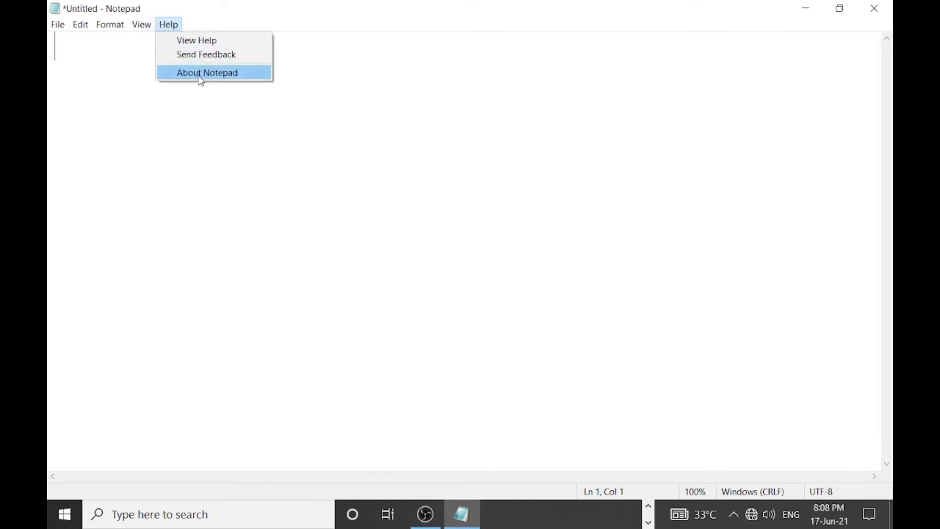
left_click(204, 42)
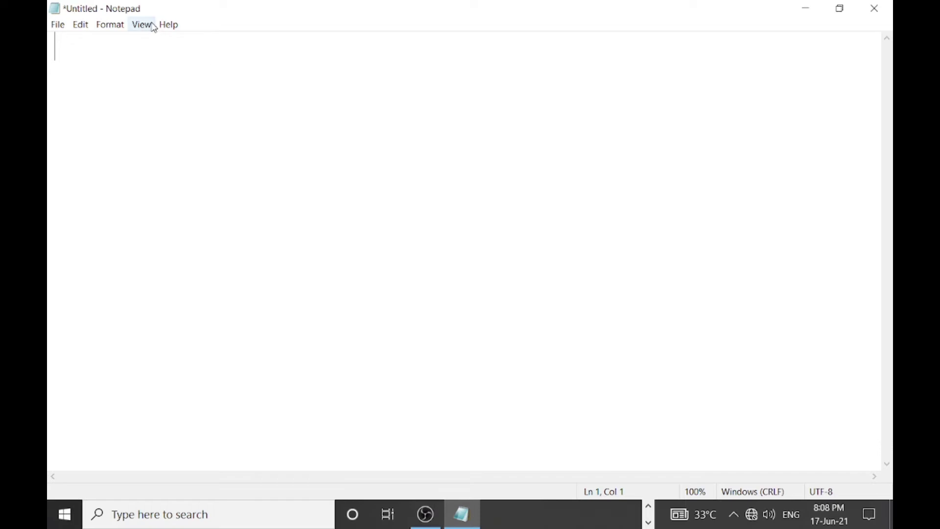
left_click(169, 24)
left_click(175, 40)
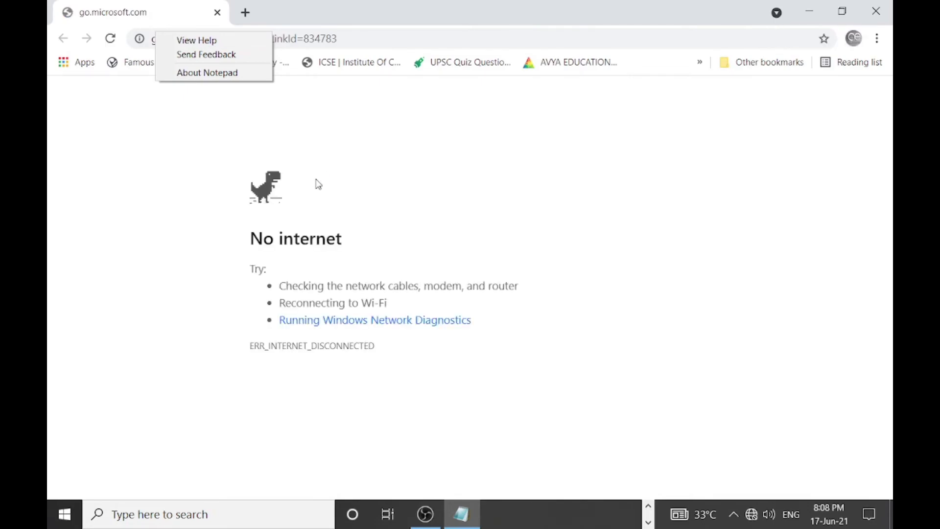
Connect the computer to the Avya_Education_5GHz Wi-Fi network and reload the help page.
left_click(754, 515)
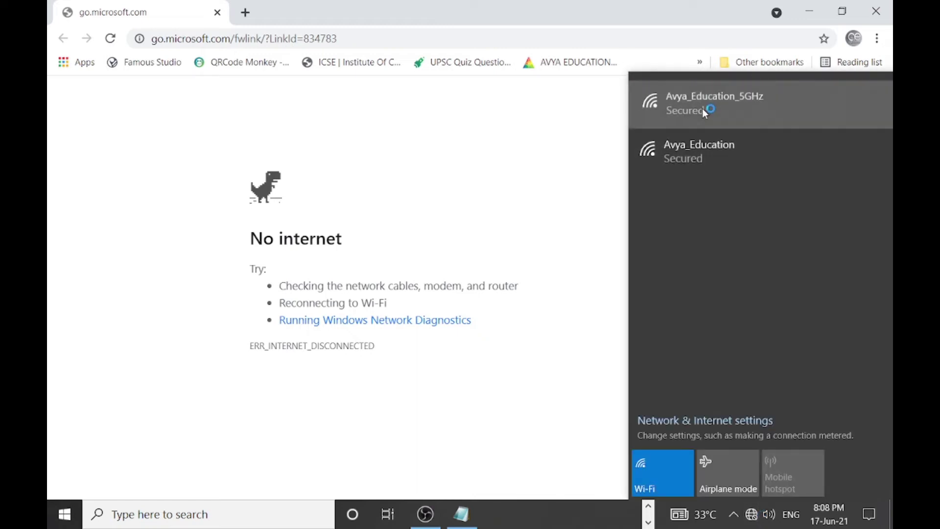
left_click(708, 108)
left_click(821, 168)
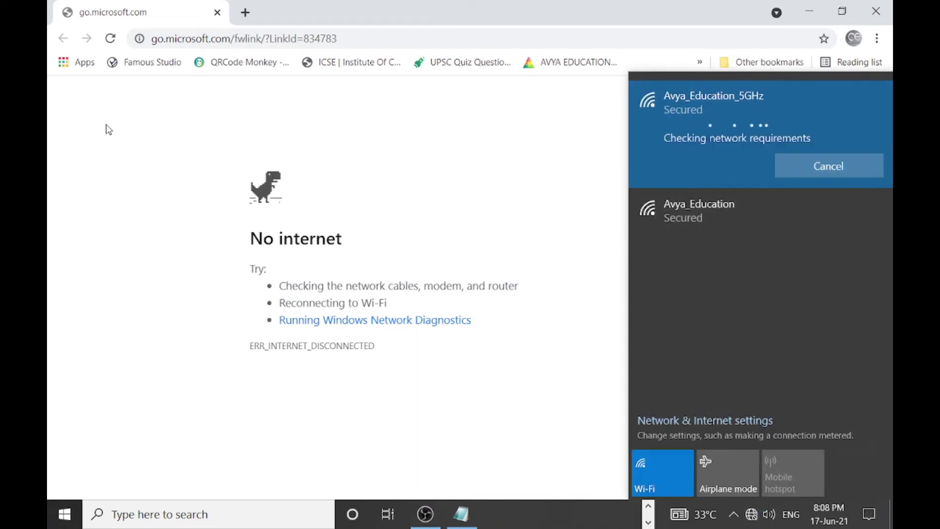
left_click(112, 39)
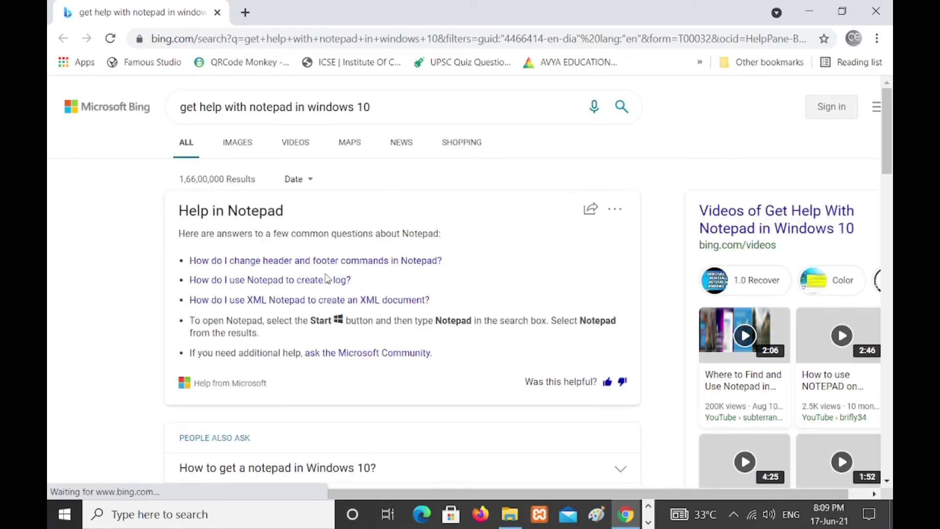
Look through the Notepad help results and read the "Get Help With Notepad In Windows 10: Your Ultimate Guide" article in a new browser tab.
scroll(260, 386, "down", 3)
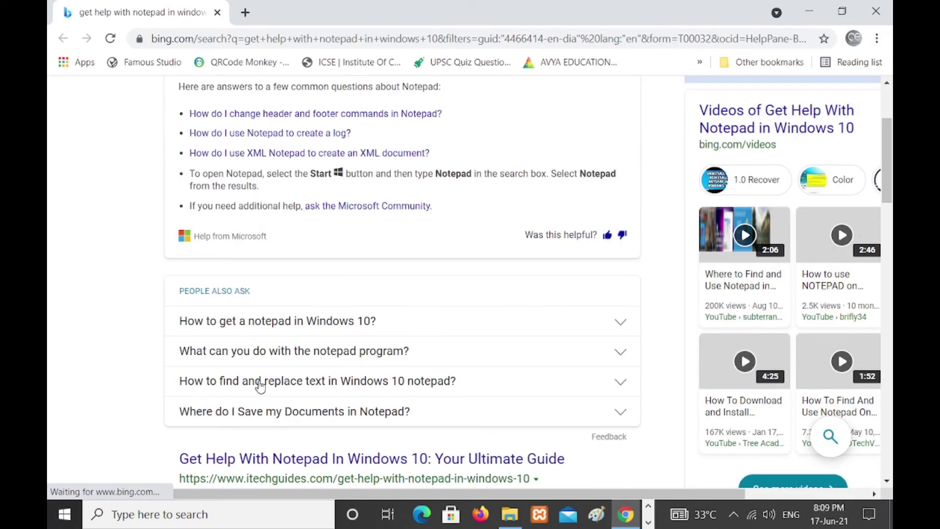
scroll(355, 392, "down", 2)
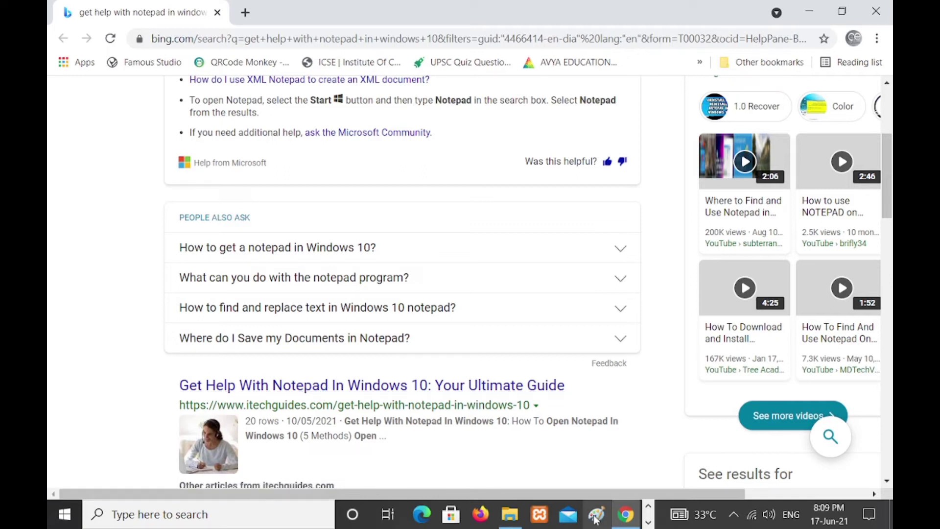
right_click(357, 390)
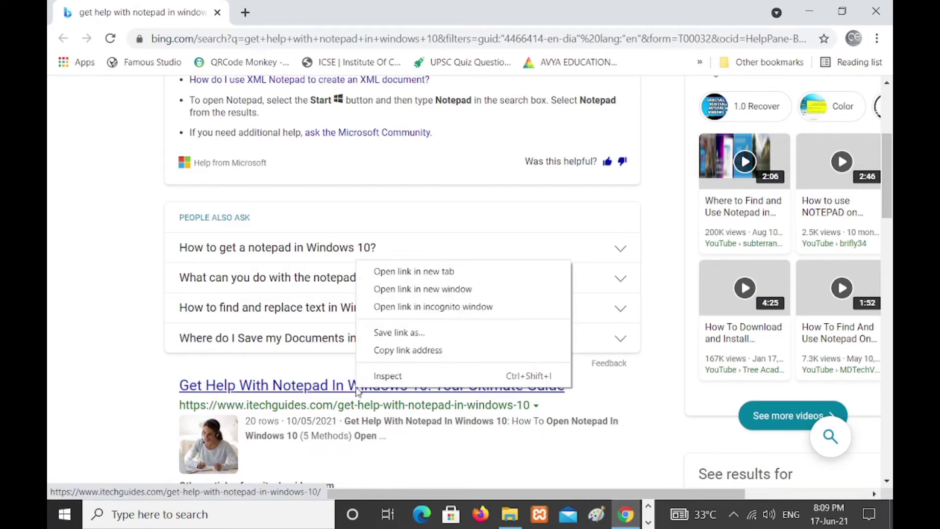
left_click(434, 276)
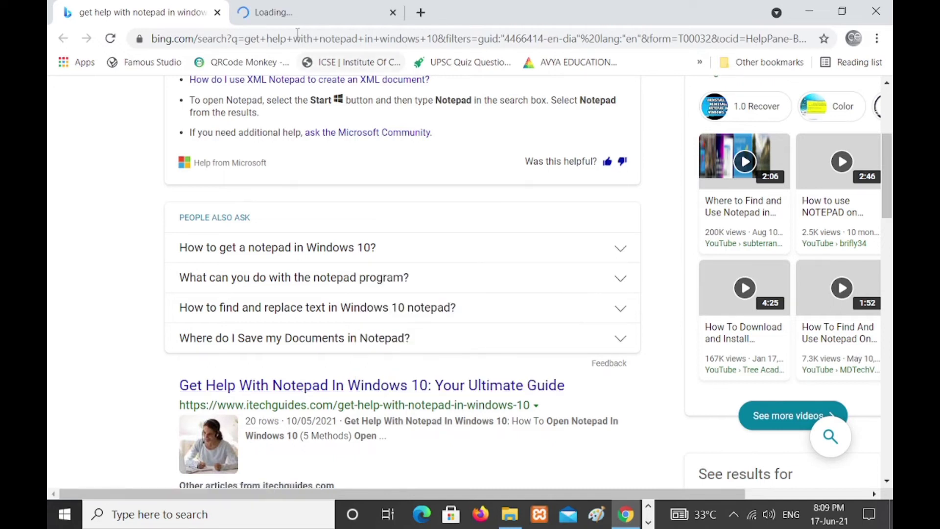
left_click(297, 14)
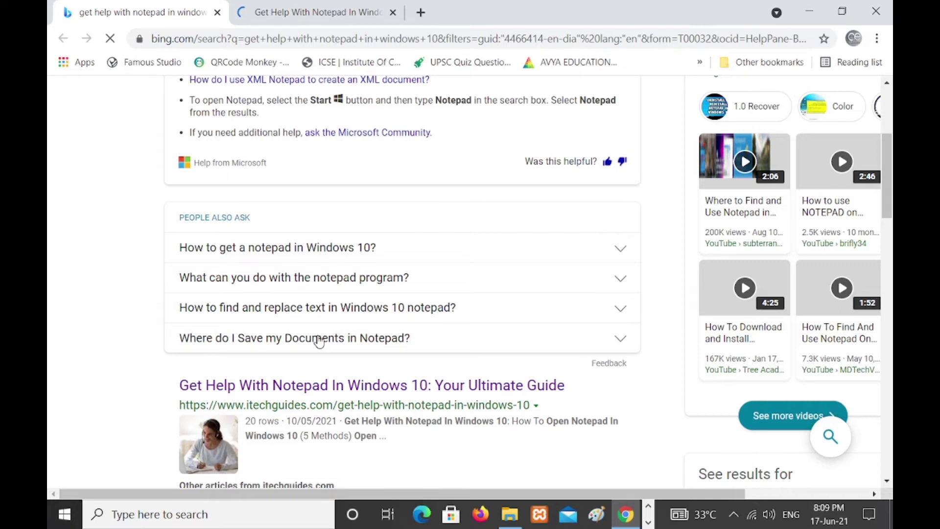
key("ctrl+Tab")
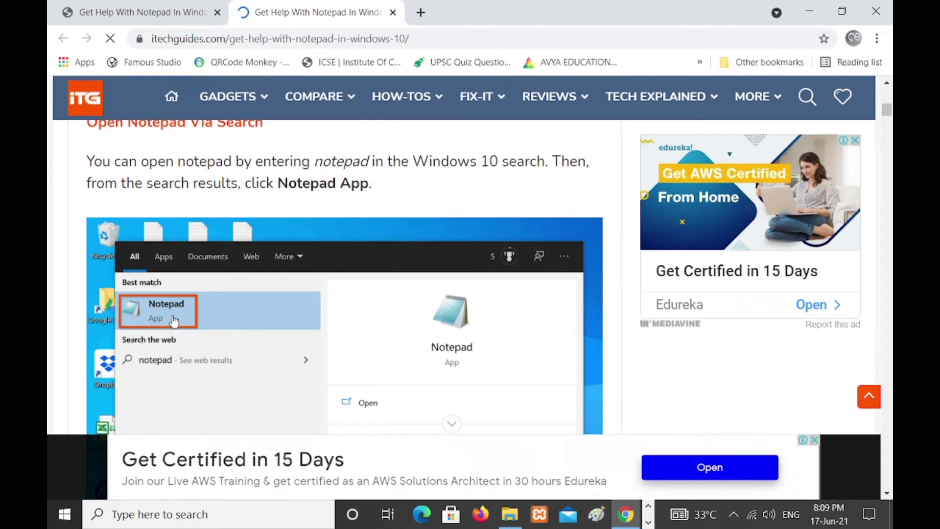
scroll(372, 242, "down", 5)
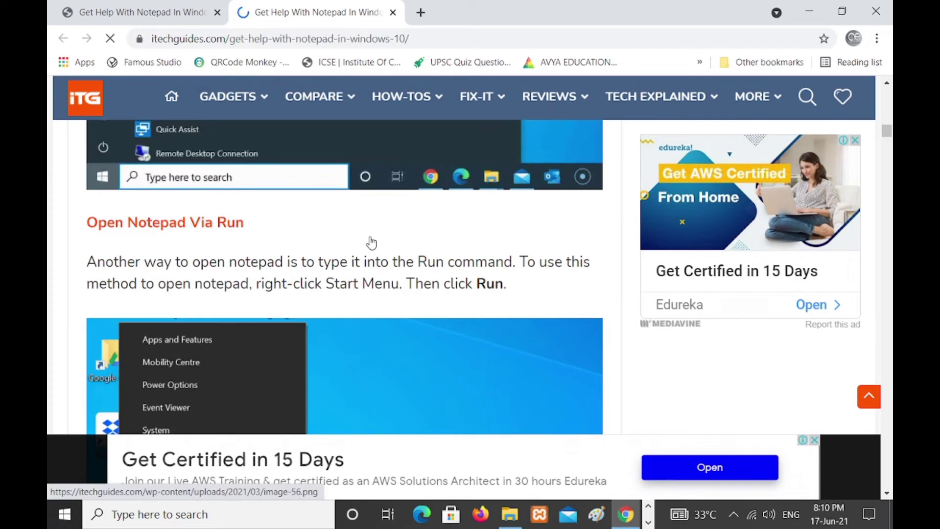
scroll(372, 242, "down", 8)
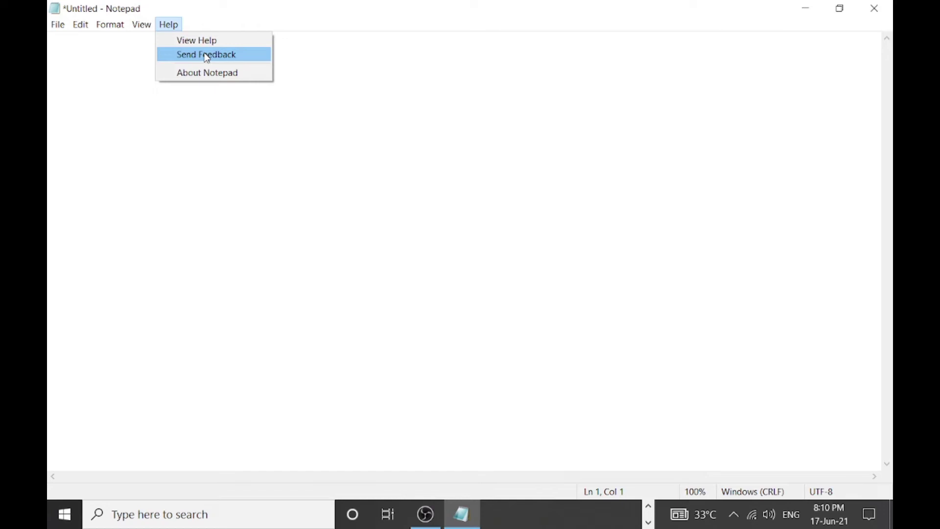
Open Notepad's Send Feedback form in Feedback Hub, look through its sections, and close it without entering anything.
left_click(208, 56)
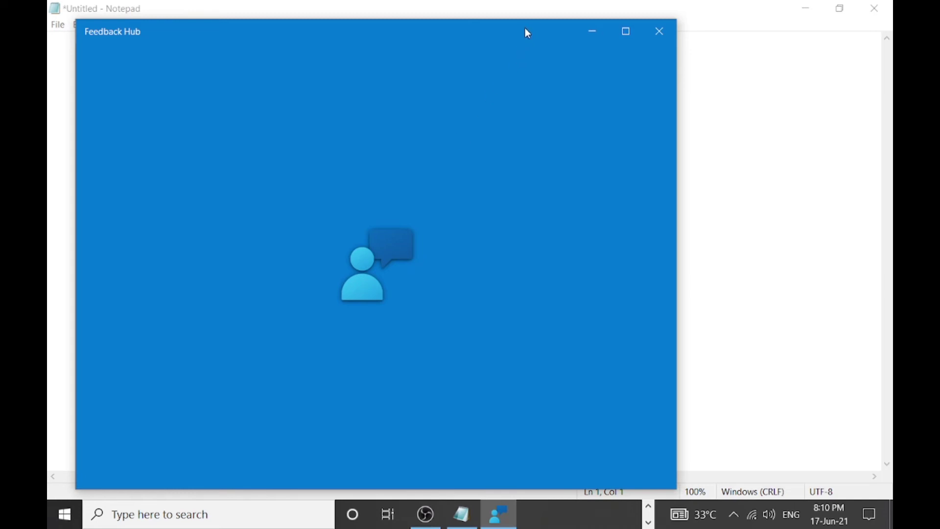
left_click_drag(525, 31, 569, 31)
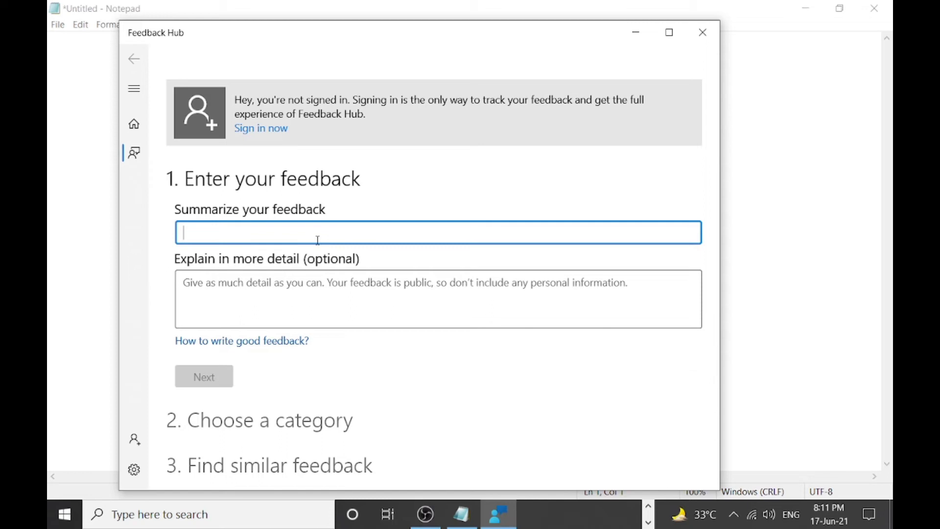
scroll(318, 240, "down", 2)
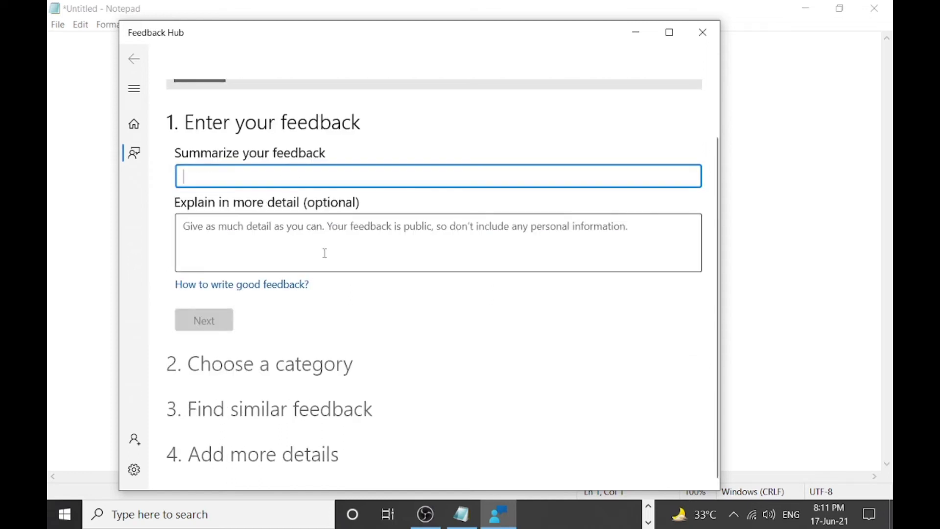
scroll(443, 328, "up", 1)
scroll(450, 344, "up", 1)
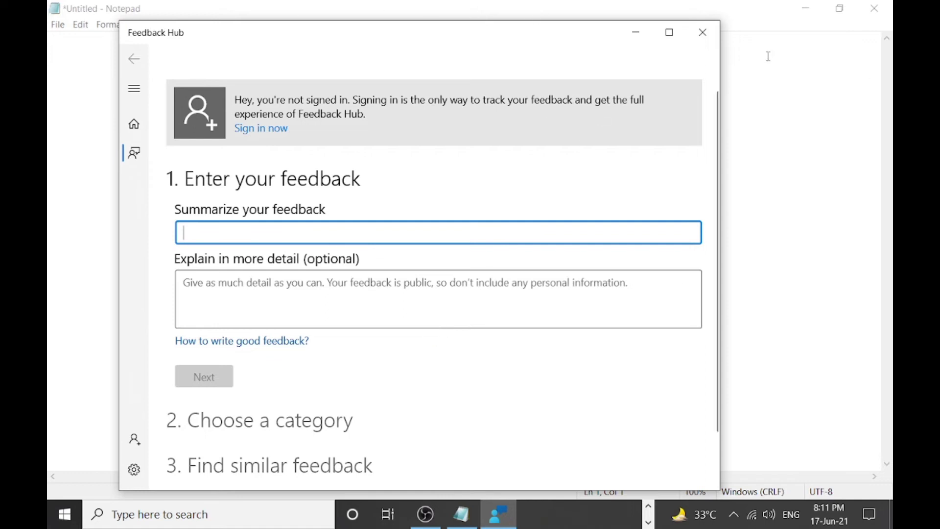
left_click(703, 32)
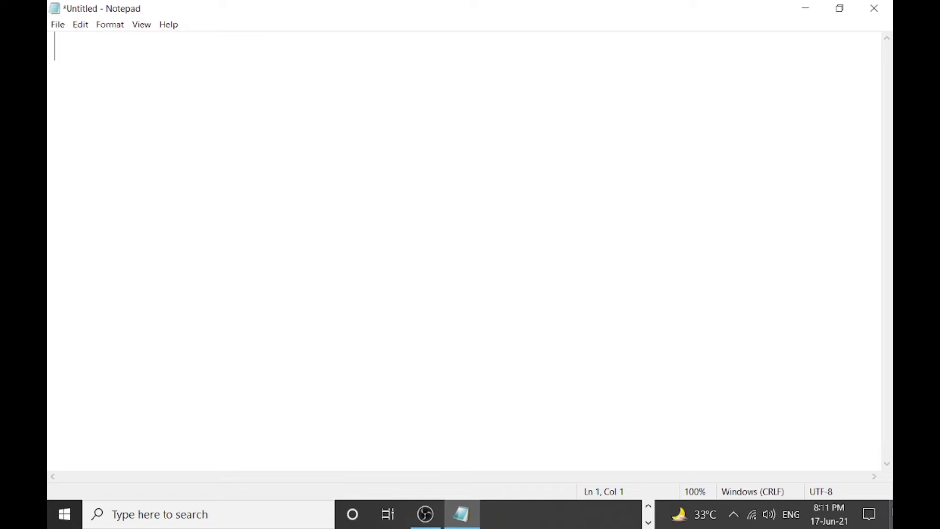
Write the heading "View Menu" on the first line of the empty document and start a new line.
type("v")
key("BackSpace")
type("vi")
key("BackSpace")
key("BackSpace")
key("BackSpace")
type("View")
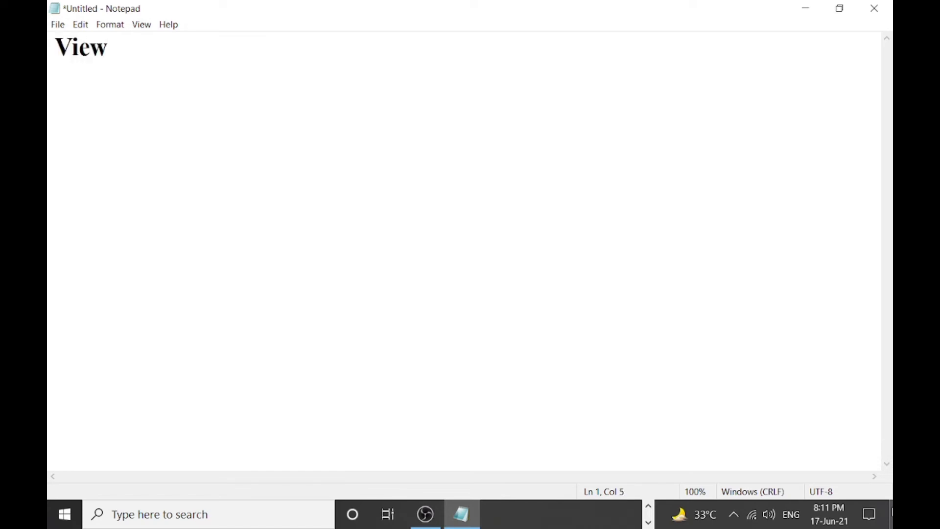
key("Return")
key("BackSpace")
type("Menu")
key("Return")
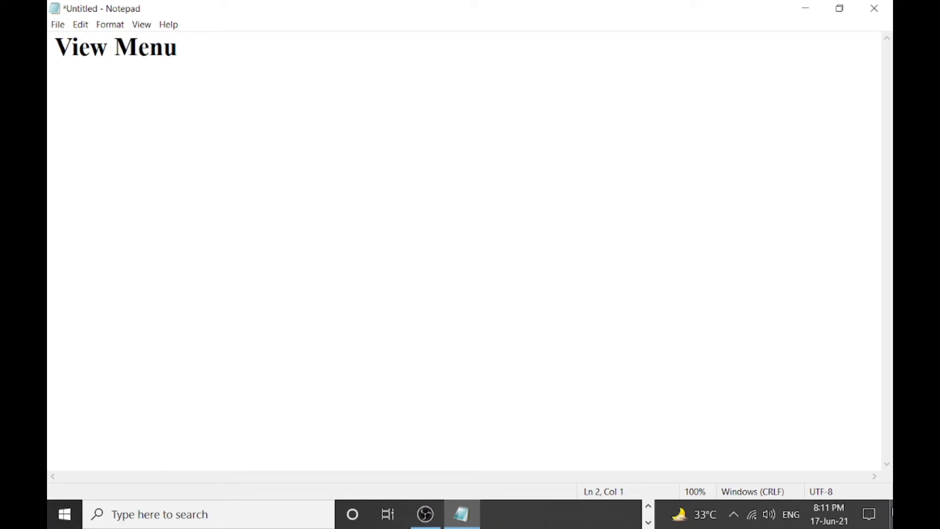
Add an indented "Zoom" entry on the line beneath the "View Menu" heading.
key("Tab")
type("Zomm")
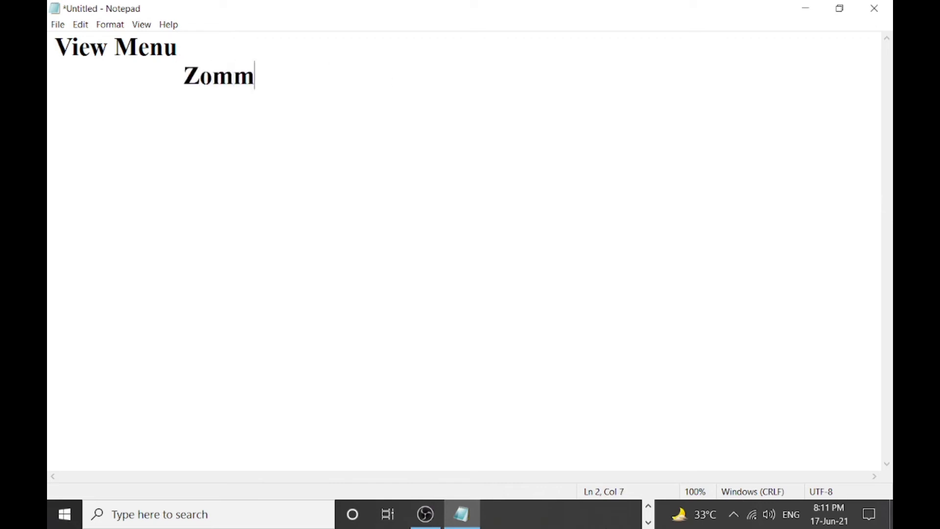
key("BackSpace")
key("BackSpace")
type("om")
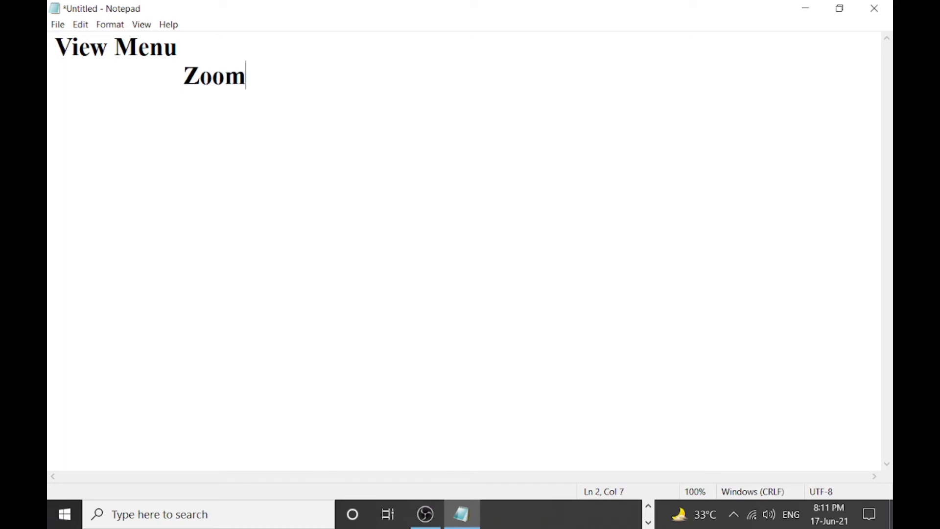
Add an indented "Status Bar" entry below "Zoom", highlight it, and clear the selection.
key("Return")
key("Tab")
key("Tab")
key("BackSpace")
type("Stat")
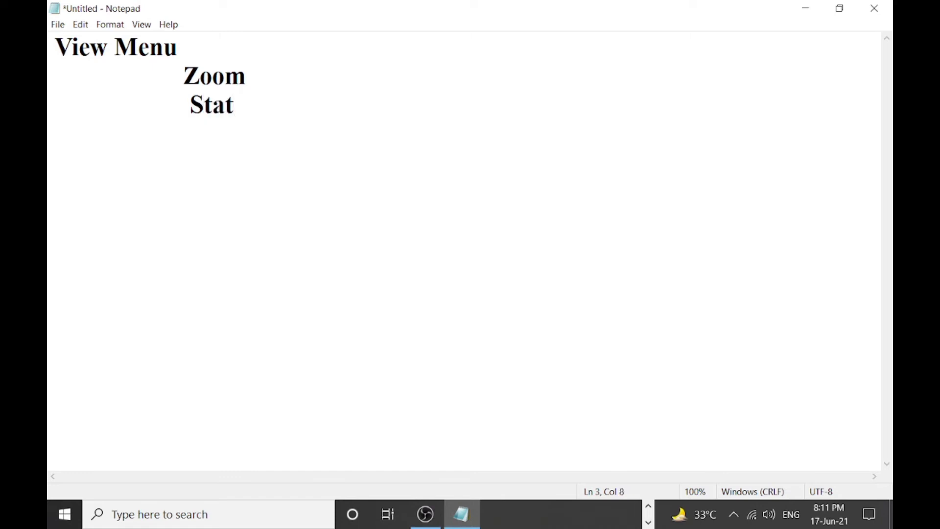
type("us Bar")
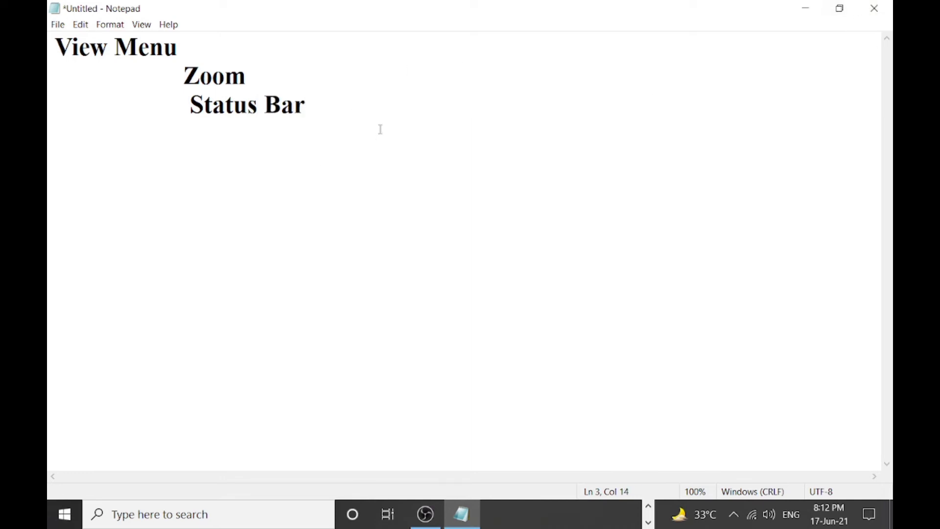
key("shift+Home")
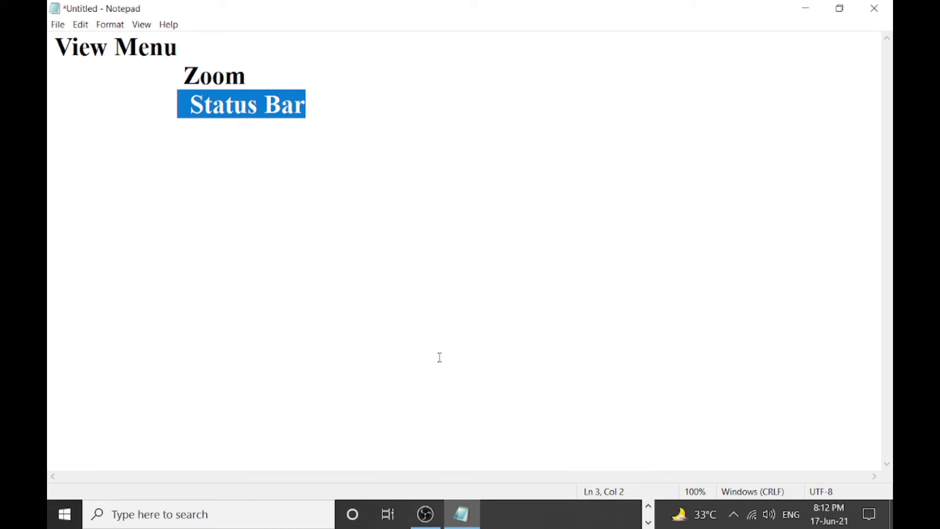
left_click(331, 109)
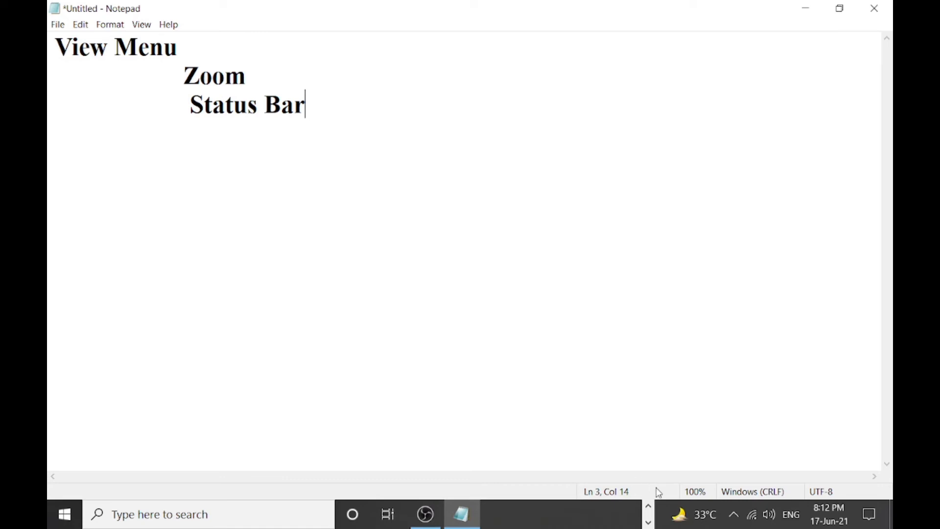
Hide the status bar and show it again.
left_click(142, 25)
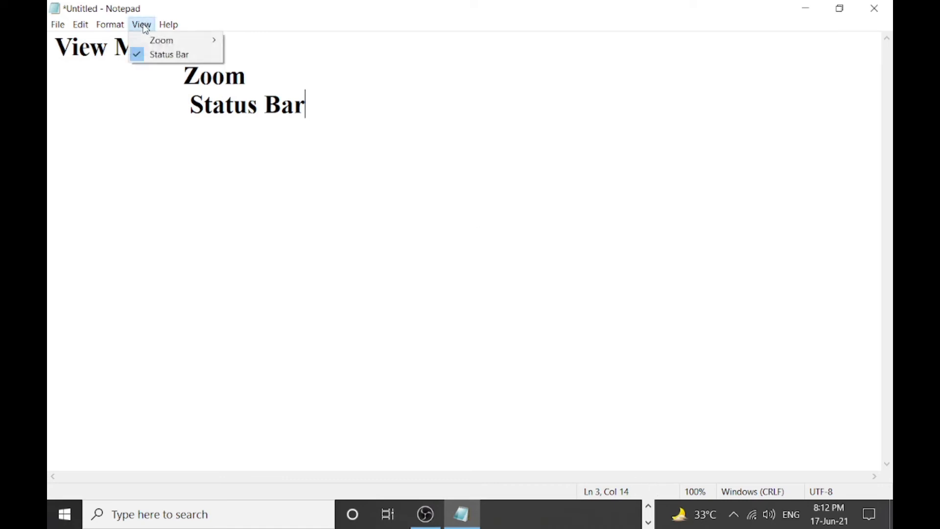
left_click(142, 55)
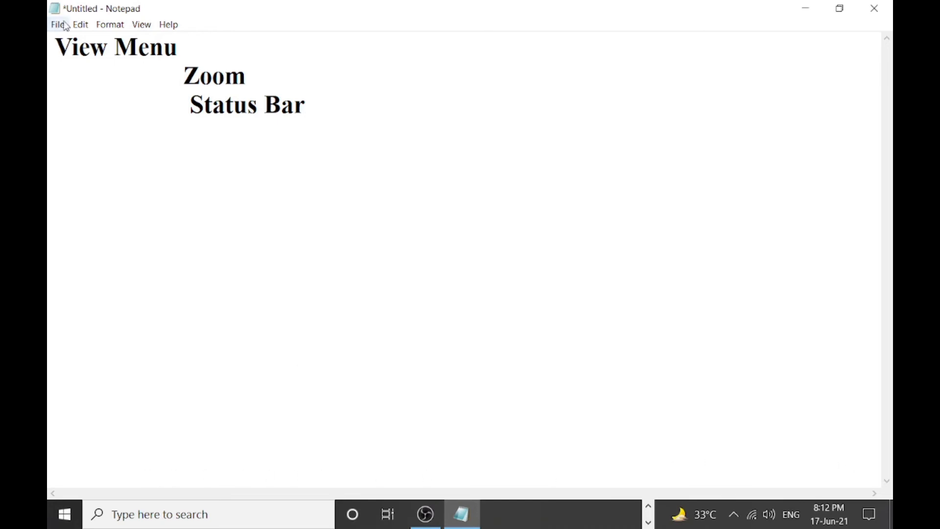
left_click(146, 27)
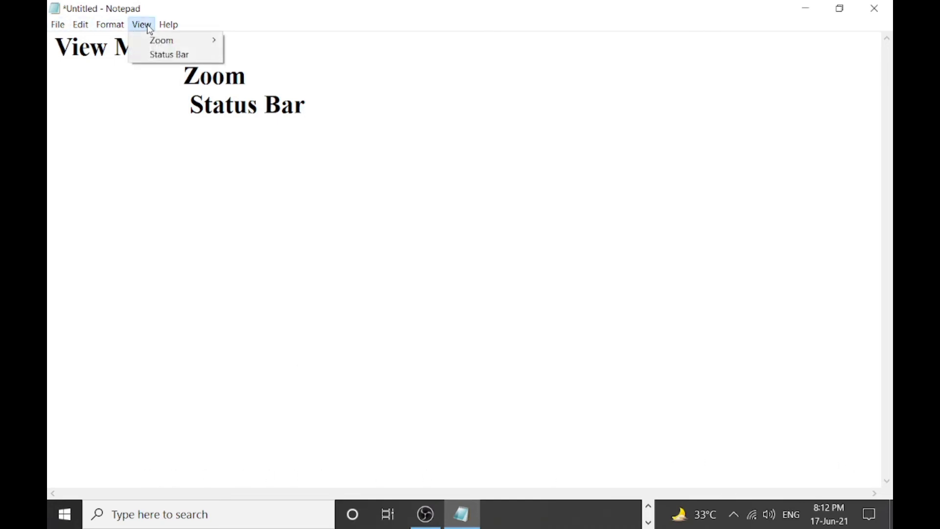
left_click(140, 58)
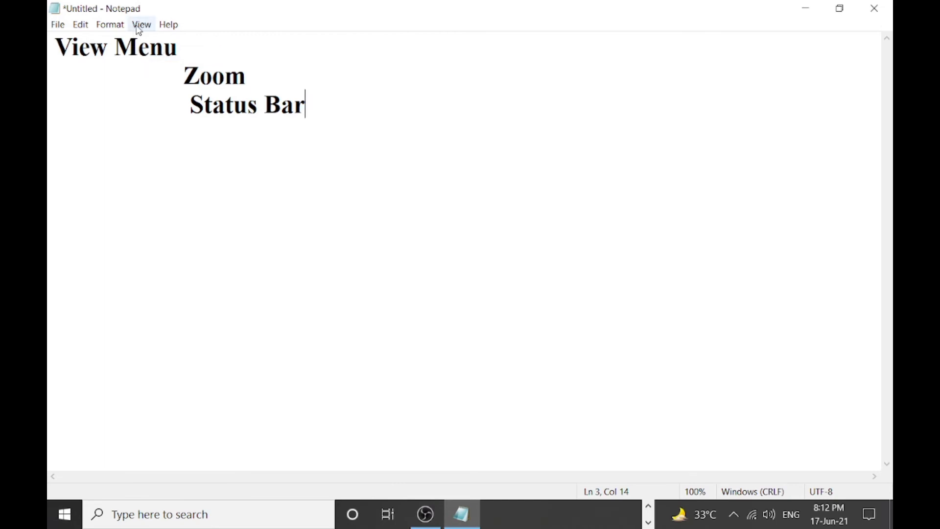
Delete the "Status Bar" entry from the list, highlight the "Zoom" entry, and clear the selection.
key("Home")
key("shift+End")
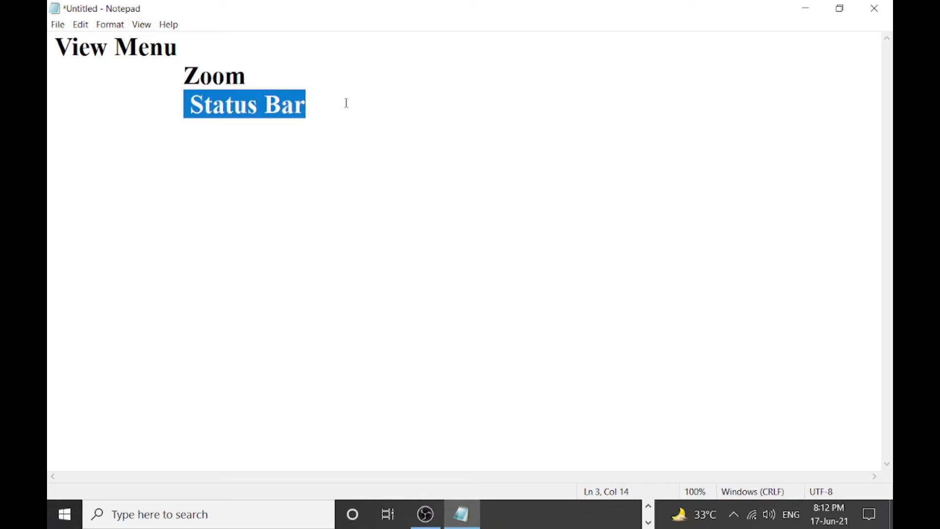
key("BackSpace")
left_click_drag(253, 74, 174, 72)
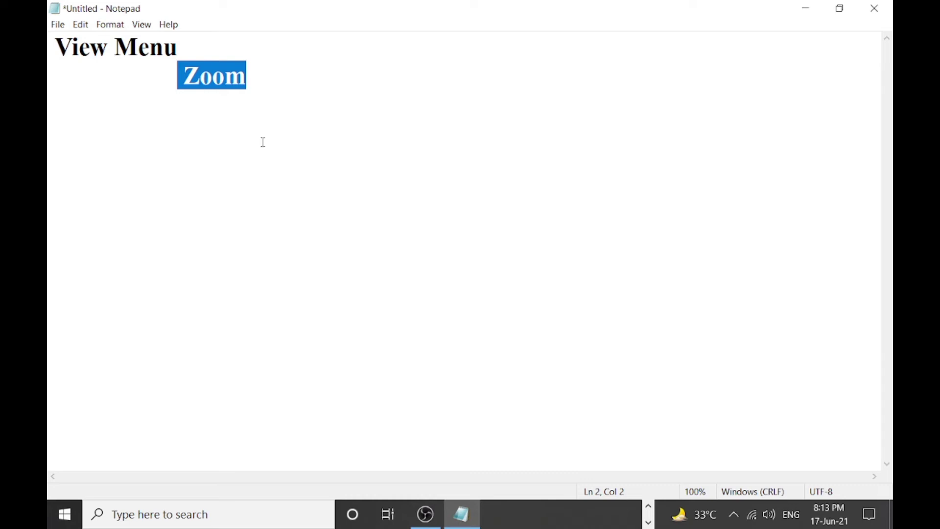
key("Down")
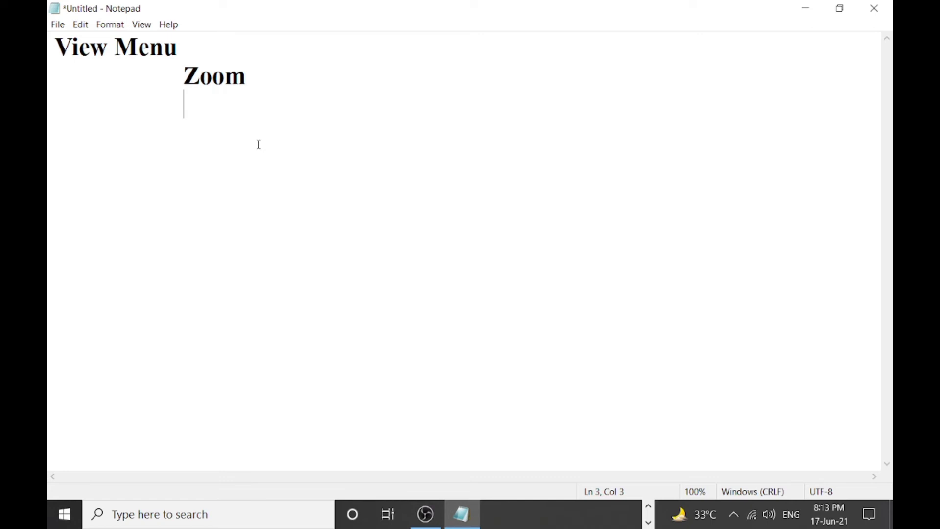
Write a deeply indented "Normal" on the fourth line, leaving a blank line below "Zoom".
key("Down")
type("norm")
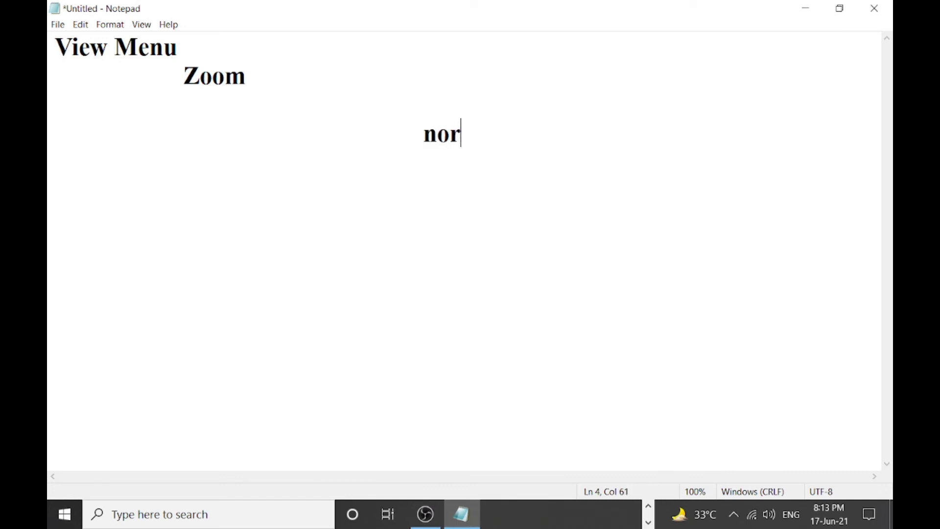
key("BackSpace")
key("BackSpace")
key("BackSpace")
type("NORM")
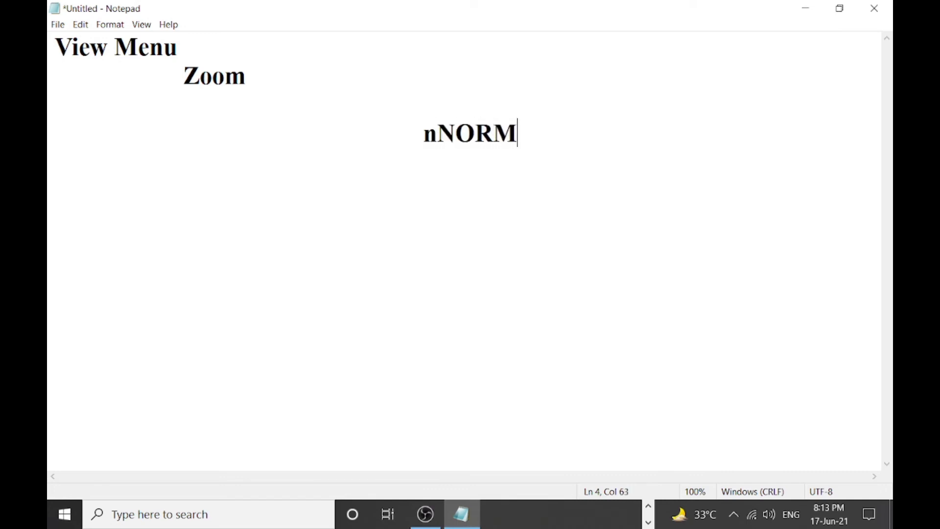
key("BackSpace")
key("BackSpace")
key("BackSpace")
key("BackSpace")
key("BackSpace")
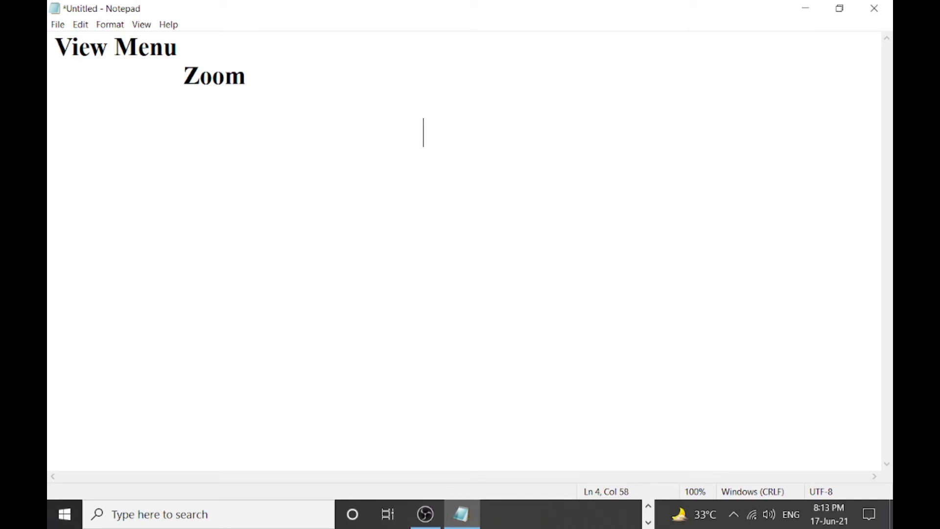
type("Normal")
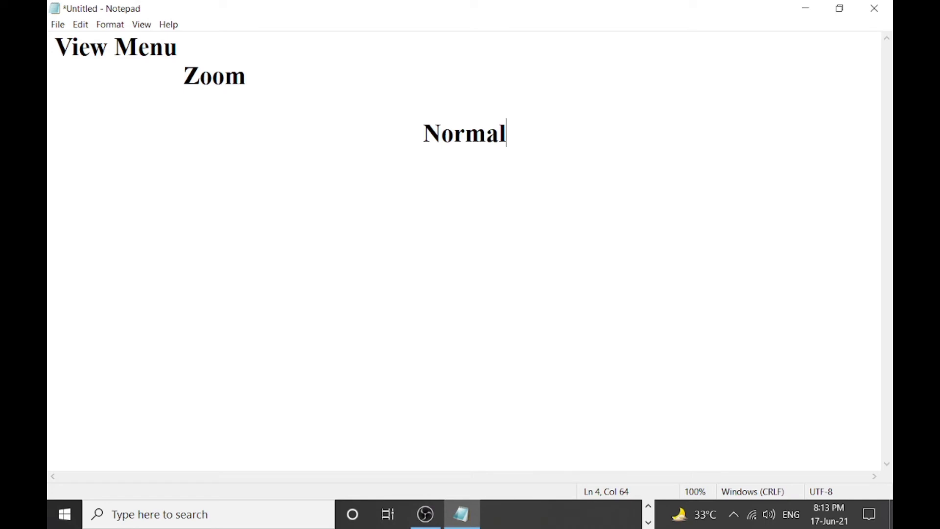
Extend the line after "Normal" with a row of dashes followed by "Zoom In", correcting its spelling and capitalization.
type("----------------")
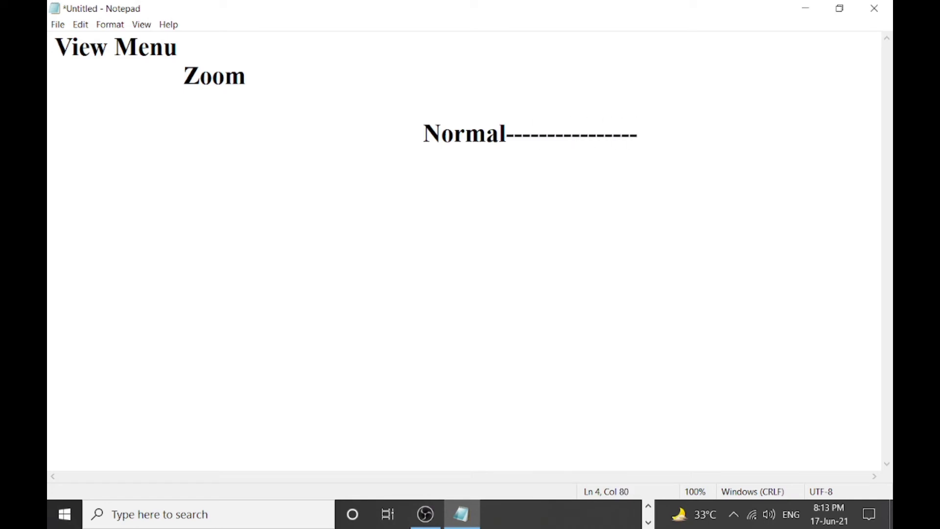
type(" Zomm IN")
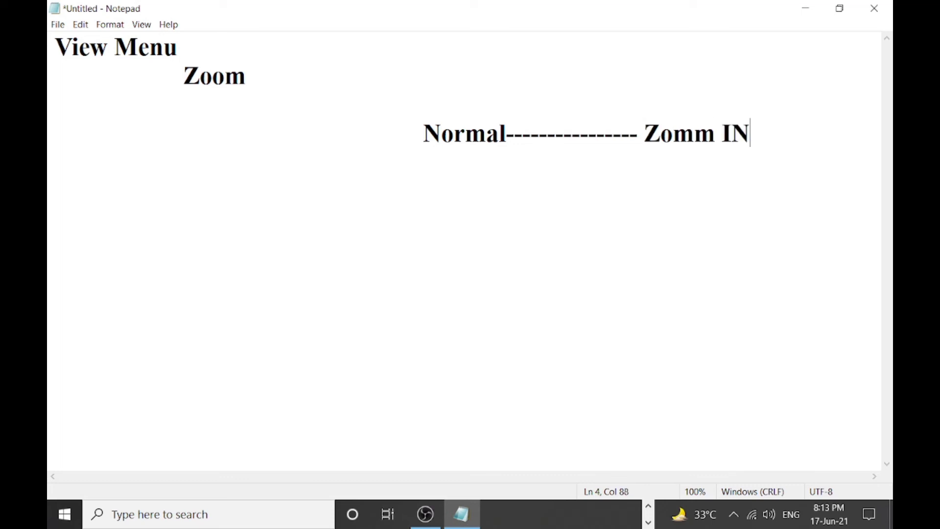
key("Right")
key("Right")
key("BackSpace")
type("n")
key("Left")
key("Left")
key("Left")
key("Left")
key("Left")
key("Left")
key("Left")
key("Left")
key("Left")
key("Left")
key("Left")
key("Right")
key("Right")
key("Right")
key("Right")
key("Right")
key("Right")
key("Right")
key("Right")
key("Left")
key("BackSpace")
type("o")
Insert a row of seven dashes in front of "Normal" on the same line.
key("Left")
key("Left")
key("Left")
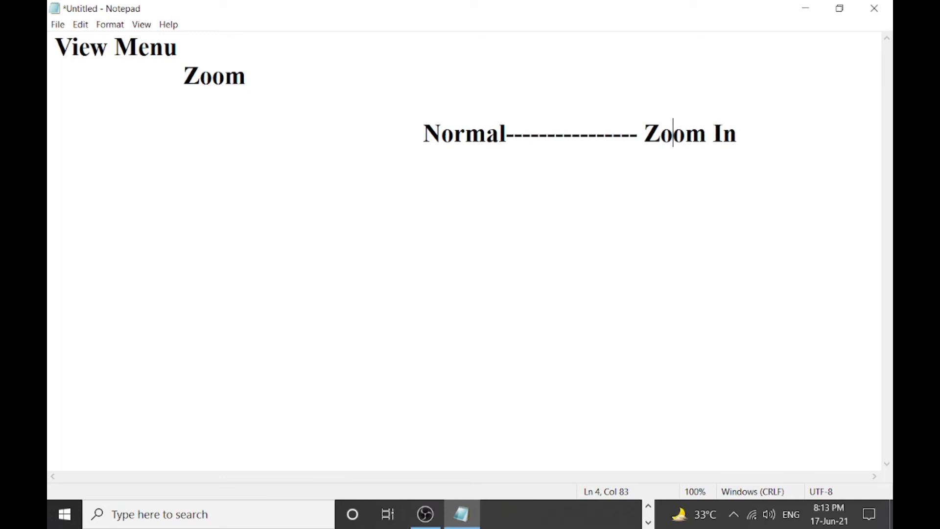
key("Left")
key("Left")
key("Left")
key("Left")
key("Left")
key("Left")
key("Left")
key("Left")
key("Left")
key("Left")
key("Left")
key("Left")
key("Left")
key("Left")
key("Left")
key("Left")
key("Left")
key("Left")
key("Left")
key("Left")
key("Left")
key("Left")
key("Left")
key("Left")
type("-------")
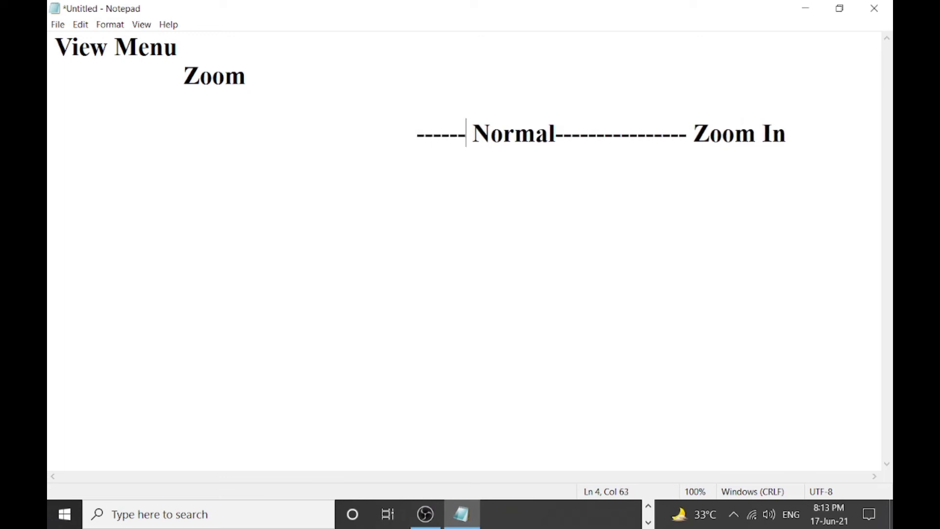
Write "Zoom Out" in front of the dashes that precede "Normal".
key("Left")
key("Left")
key("Left")
key("Left")
key("Left")
key("Left")
key("Left")
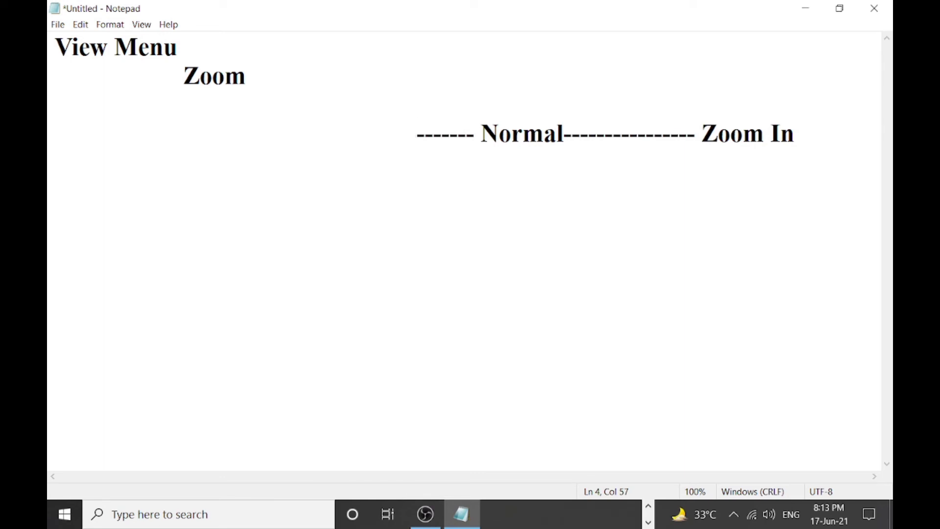
type("Zomm")
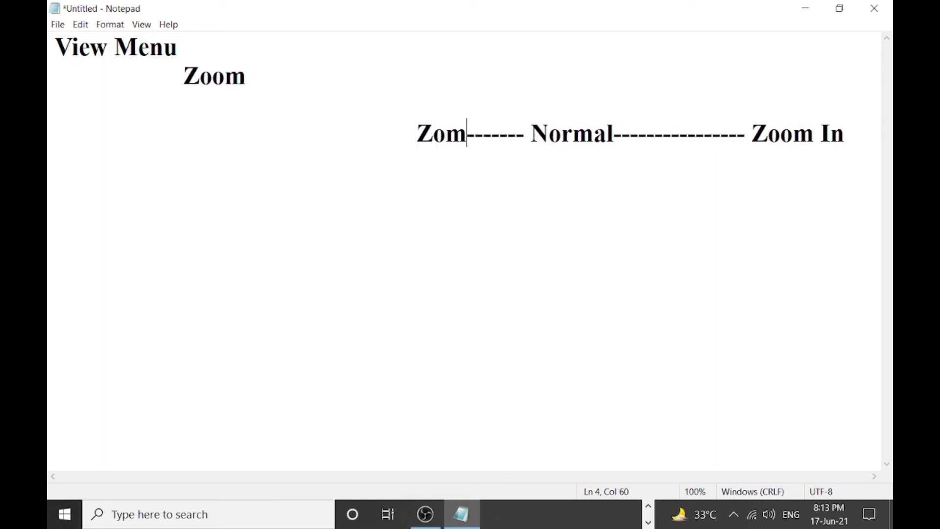
key("BackSpace")
key("BackSpace")
type("om Out")
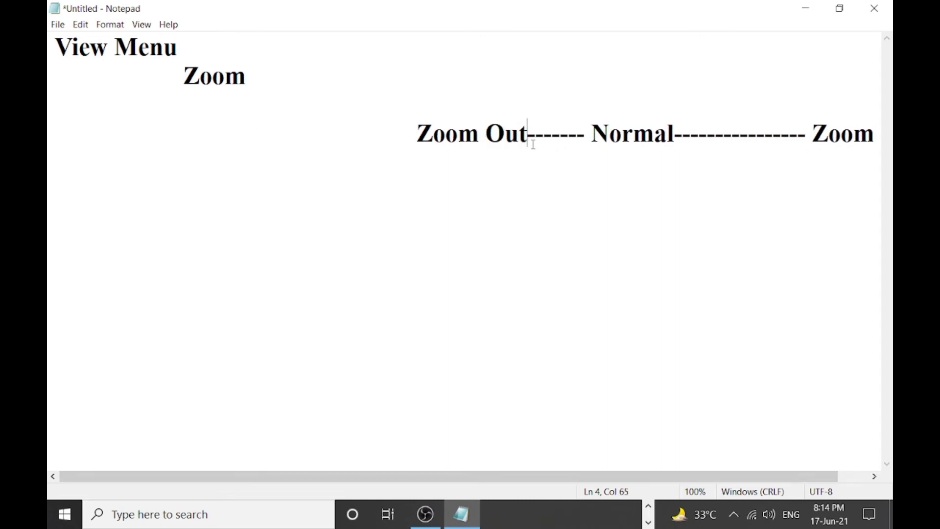
Reduce the indentation before "Zoom Out" so the whole line through "Zoom In" fits in the window.
left_click(399, 138)
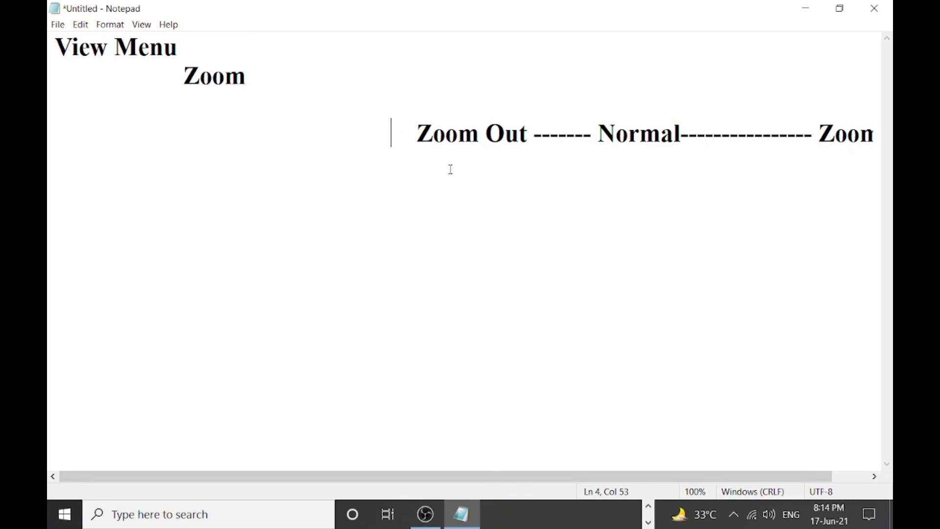
key("BackSpace")
key("BackSpace")
key("BackSpace")
key("BackSpace")
key("BackSpace")
key("BackSpace")
key("BackSpace")
key("BackSpace")
key("BackSpace")
key("BackSpace")
key("BackSpace")
key("BackSpace")
key("BackSpace")
key("BackSpace")
key("BackSpace")
key("BackSpace")
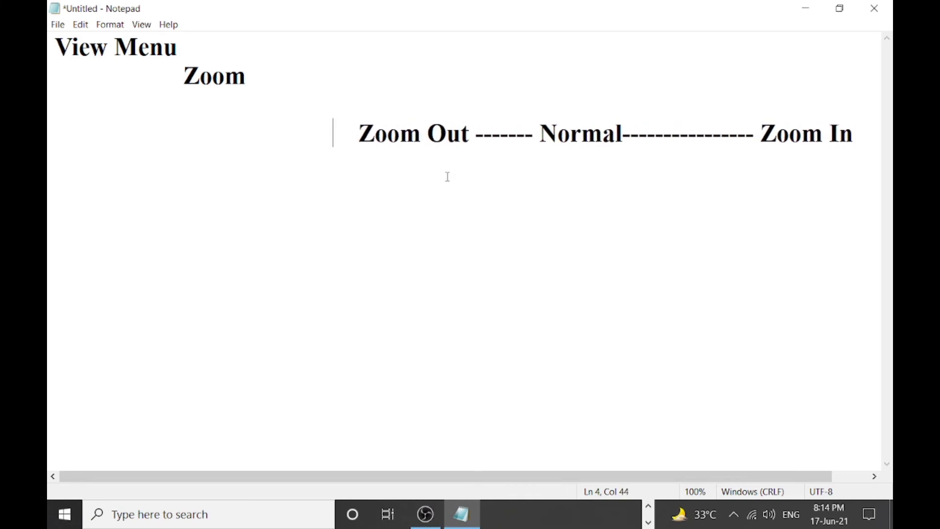